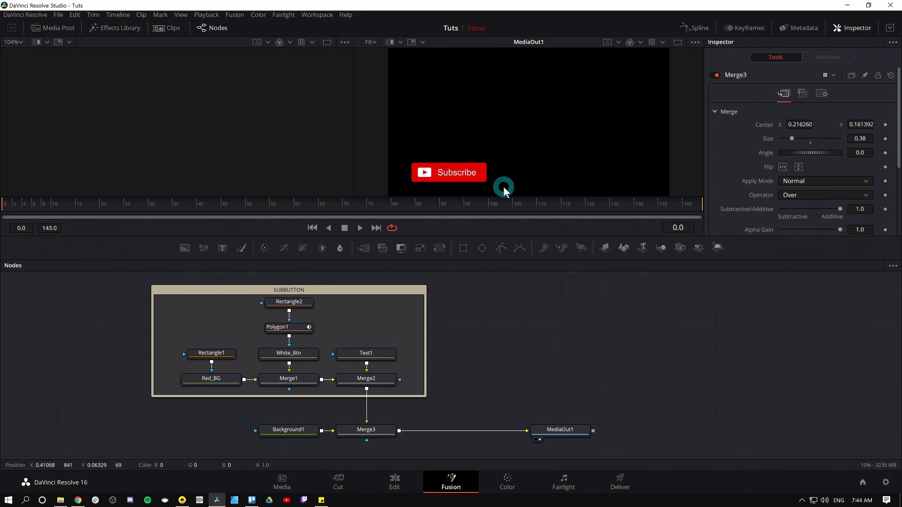
Keyframe Merge3's Center at frame 15 as the button's resting position.
left_click(31, 203)
left_click_drag(57, 205, 71, 206)
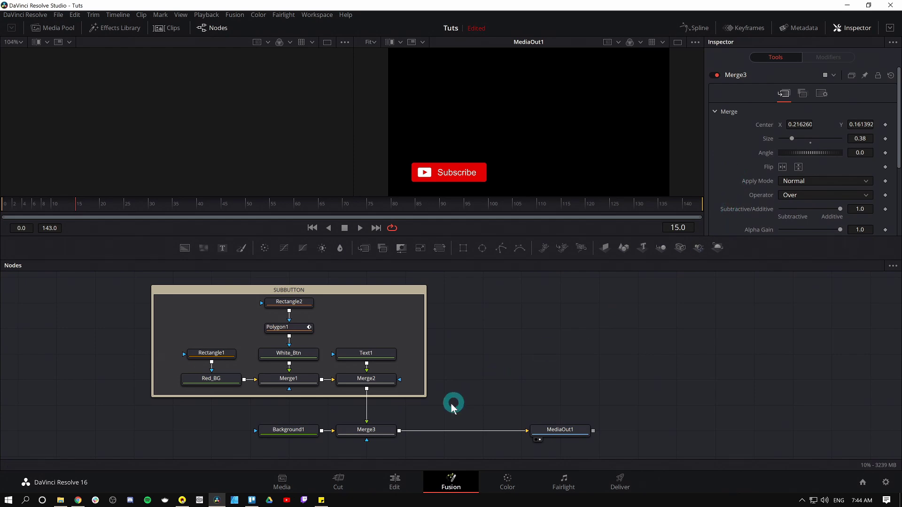
left_click(384, 433)
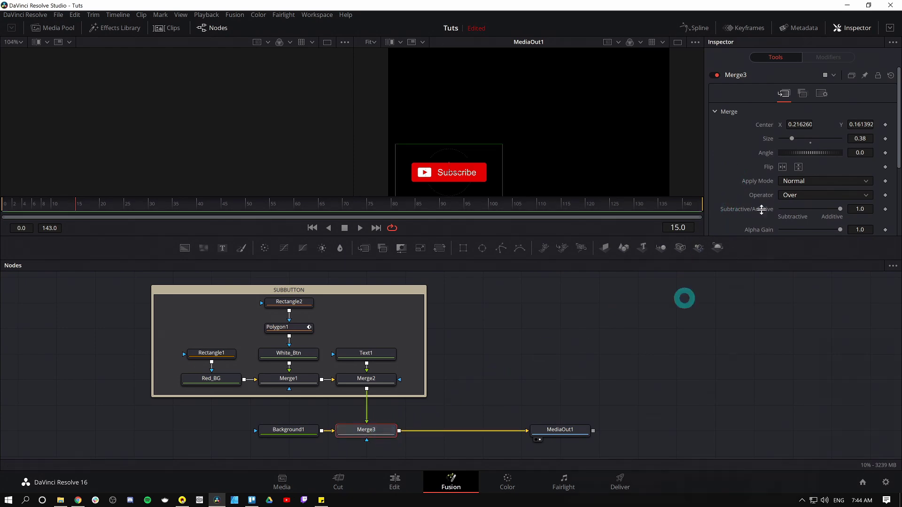
left_click(885, 125)
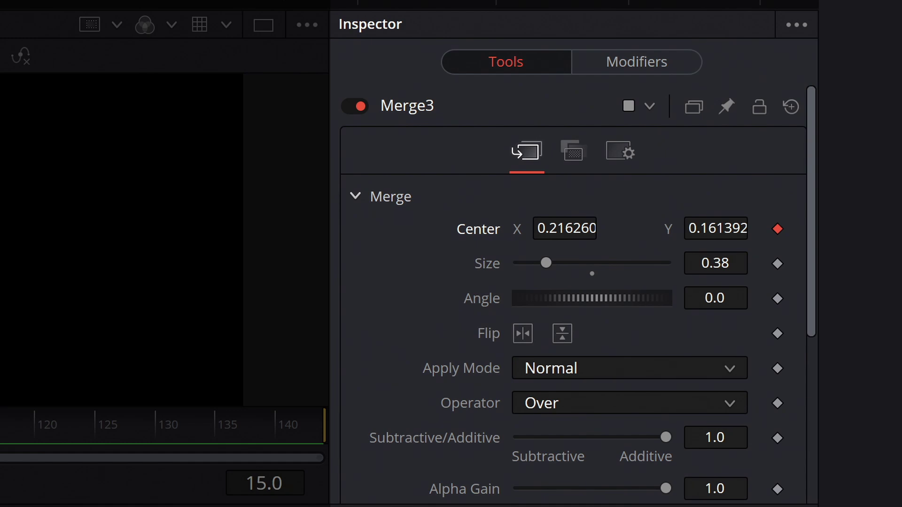
At frame 0, drag the button off-screen left, play the slide-in, and show the Spline curves.
left_click(69, 204)
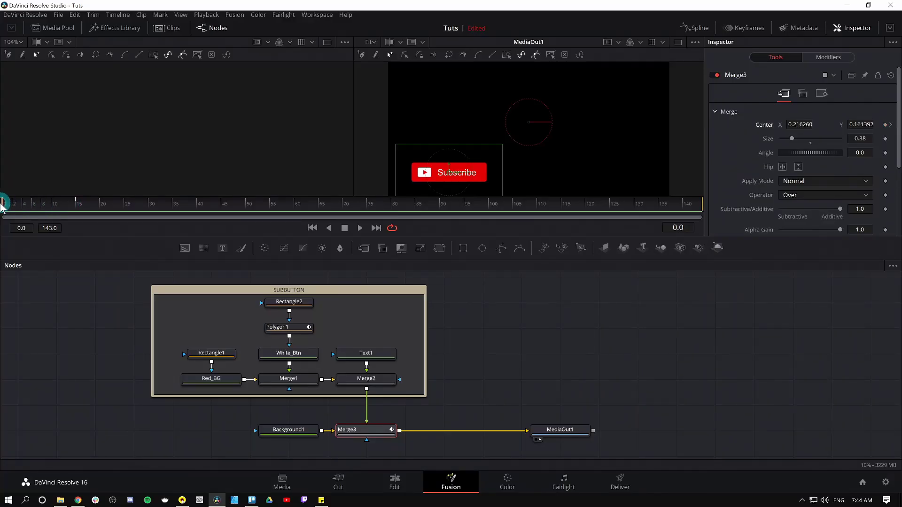
left_click(458, 172)
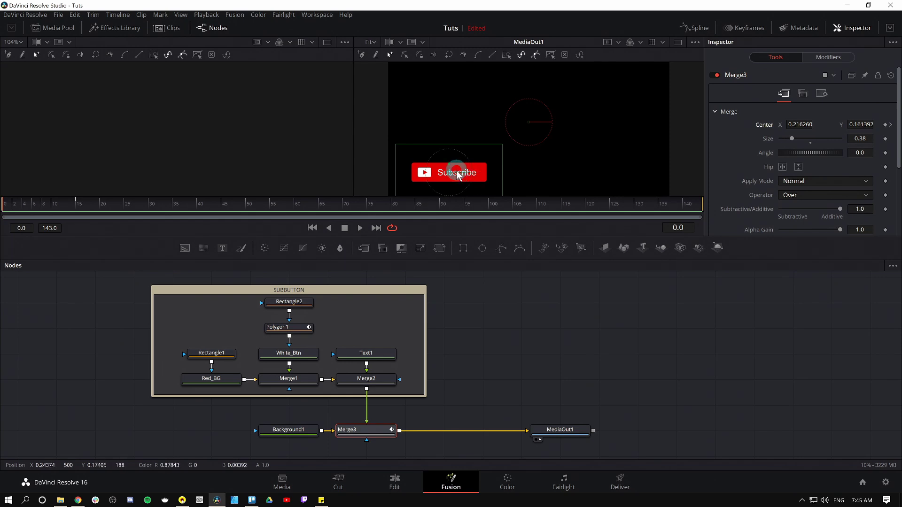
left_click_drag(798, 124, 541, 172)
key("space")
key("space")
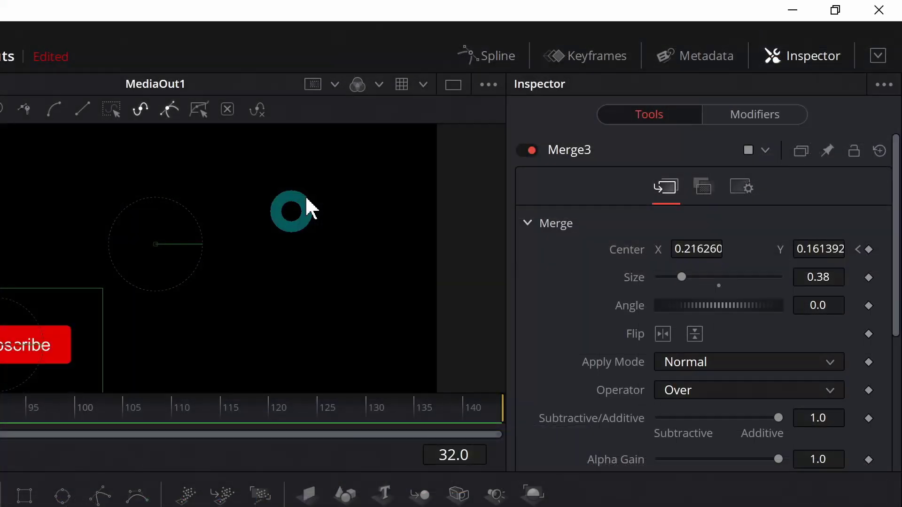
left_click(487, 62)
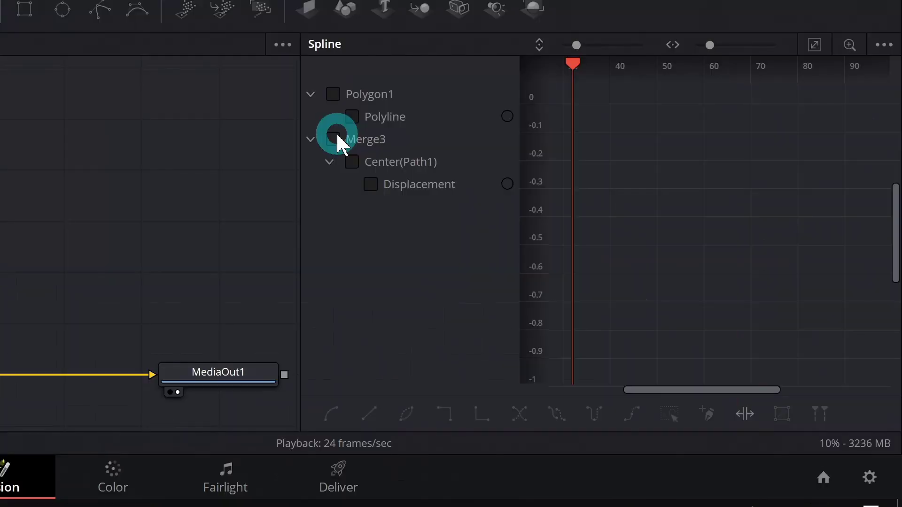
Show Merge3's Center Displacement curve, fit it to view, and smooth its end keyframe into an ease.
left_click(619, 315)
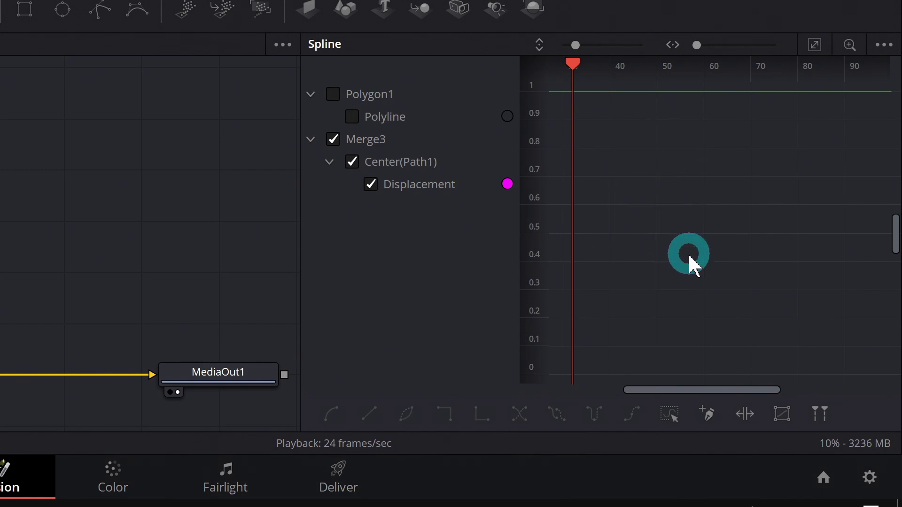
left_click(815, 47)
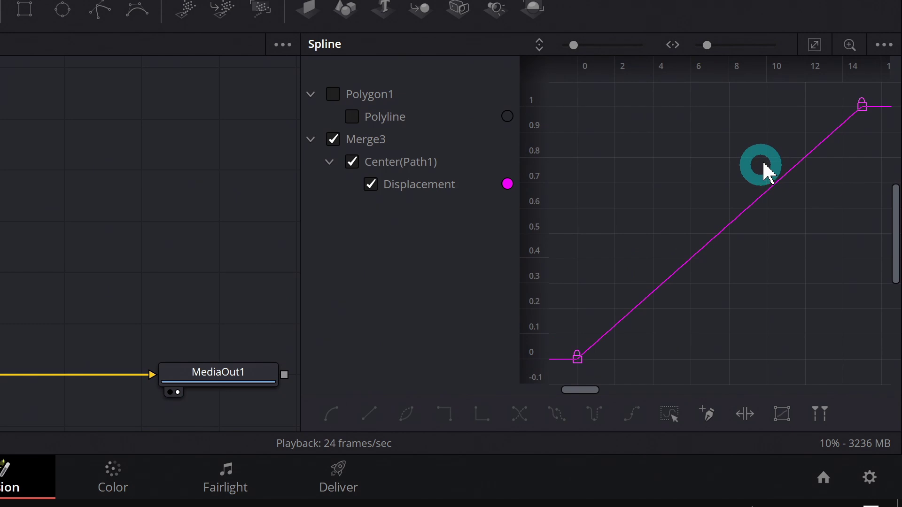
left_click_drag(745, 157, 888, 87)
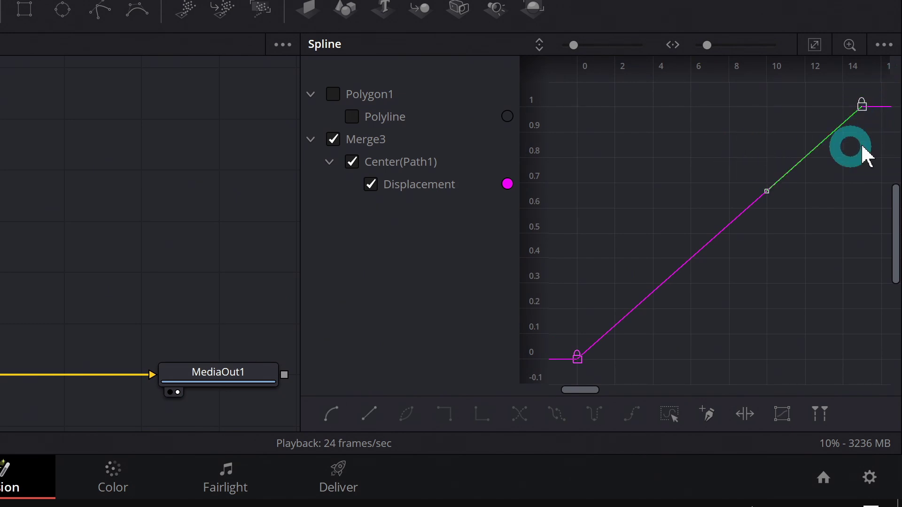
key("shift+s")
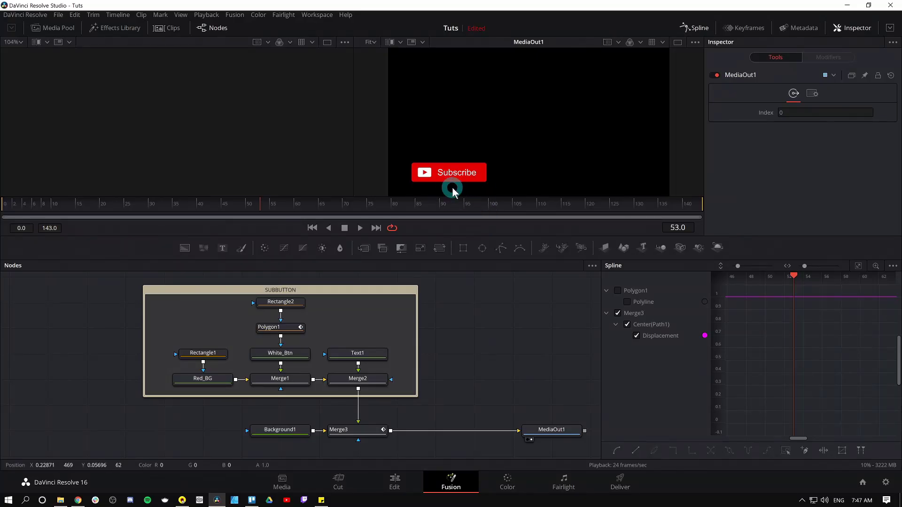
Select Merge3 and move the playhead from frame 33 forward to frame 45.
left_click_drag(368, 203, 163, 203)
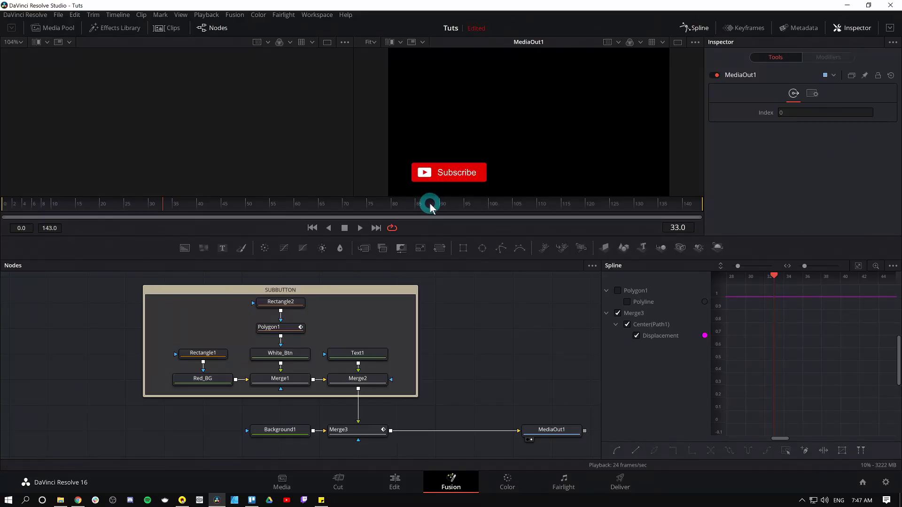
left_click(454, 184)
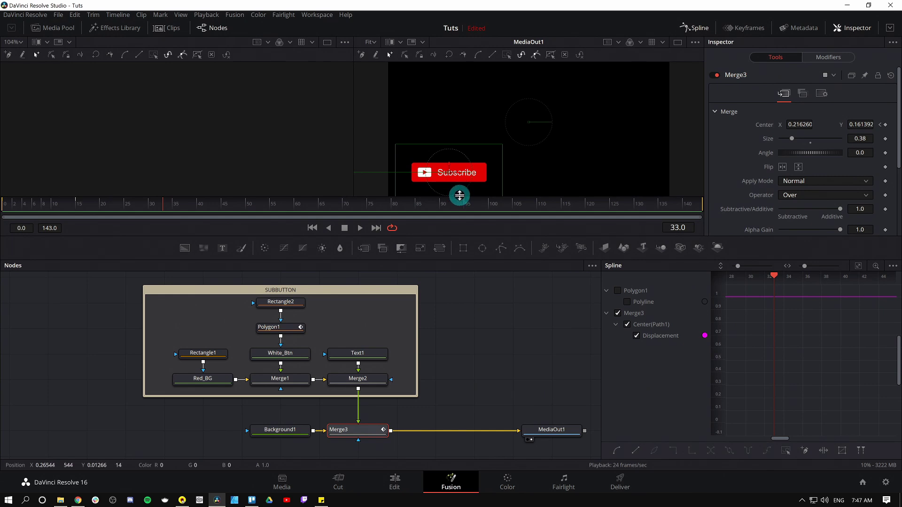
left_click_drag(176, 203, 224, 206)
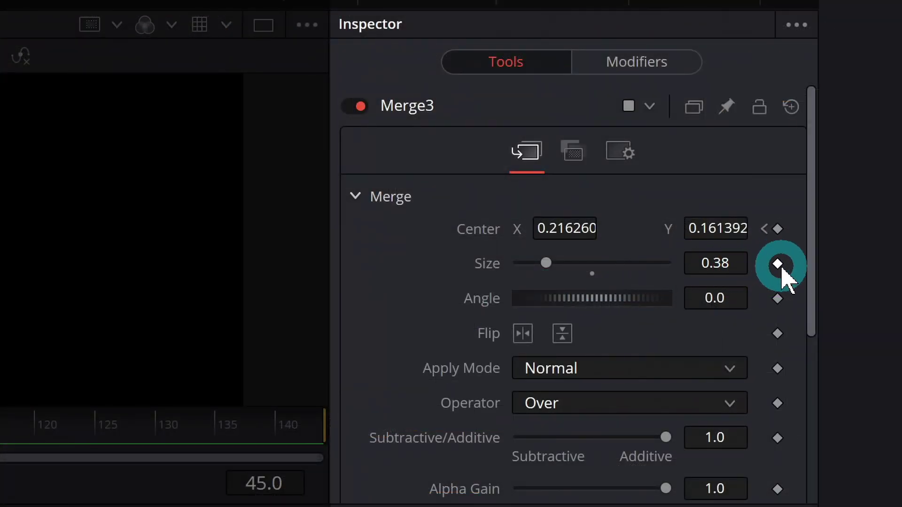
Keyframe Merge3's Size at frame 45 and shrink it to 0.366 at frame 48.
left_click(777, 263)
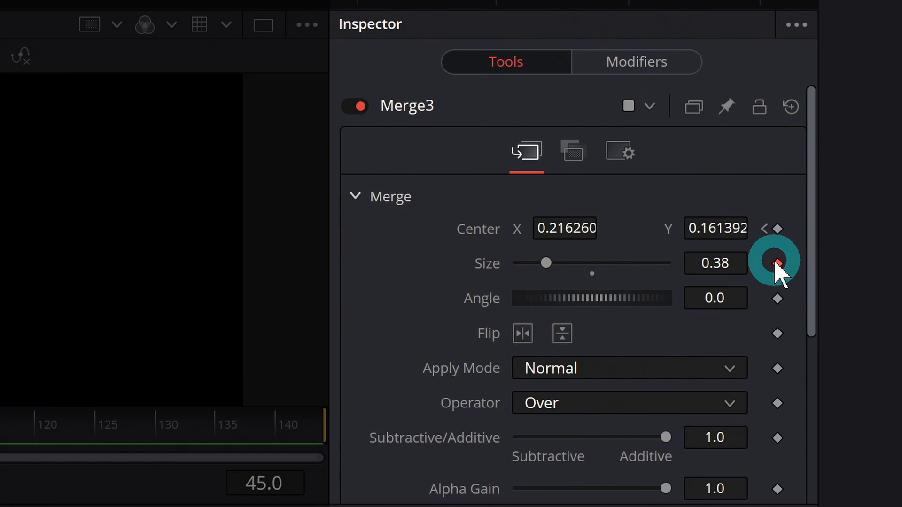
left_click(258, 327)
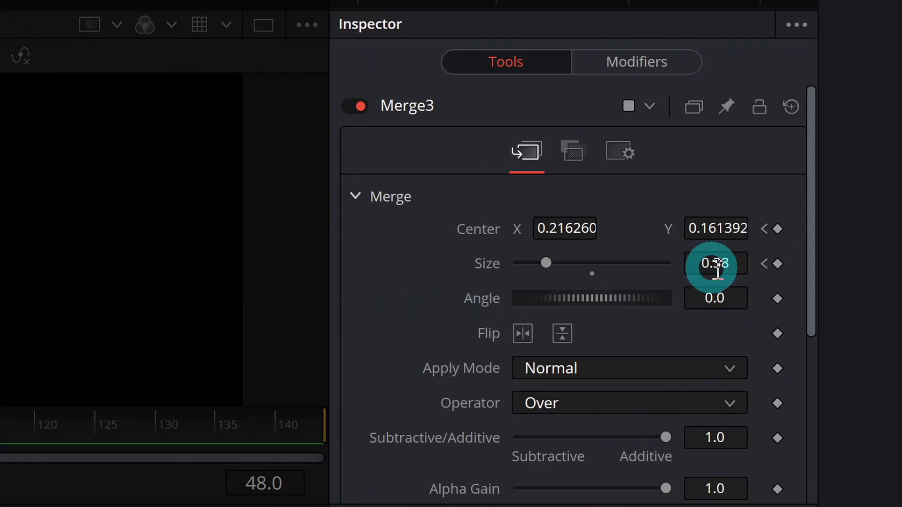
left_click_drag(716, 263, 708, 265)
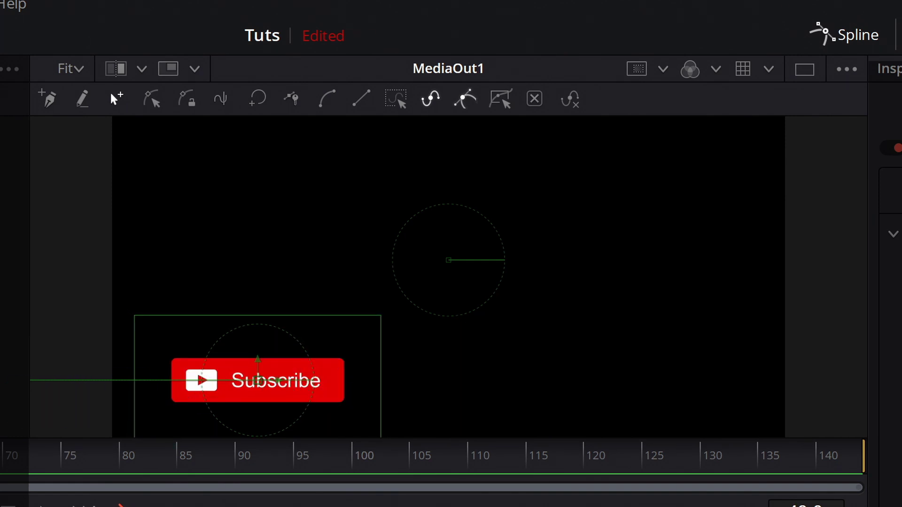
left_click(237, 204)
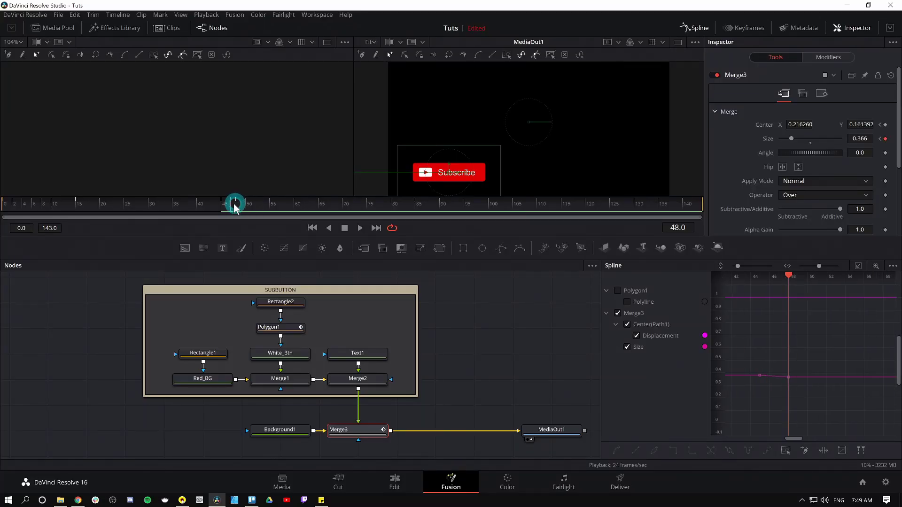
left_click_drag(234, 204, 226, 205)
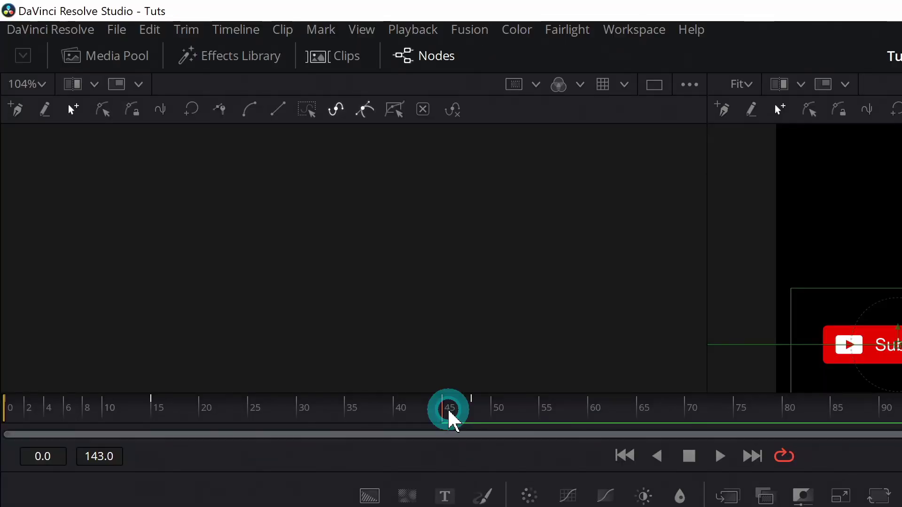
left_click_drag(451, 420, 500, 418)
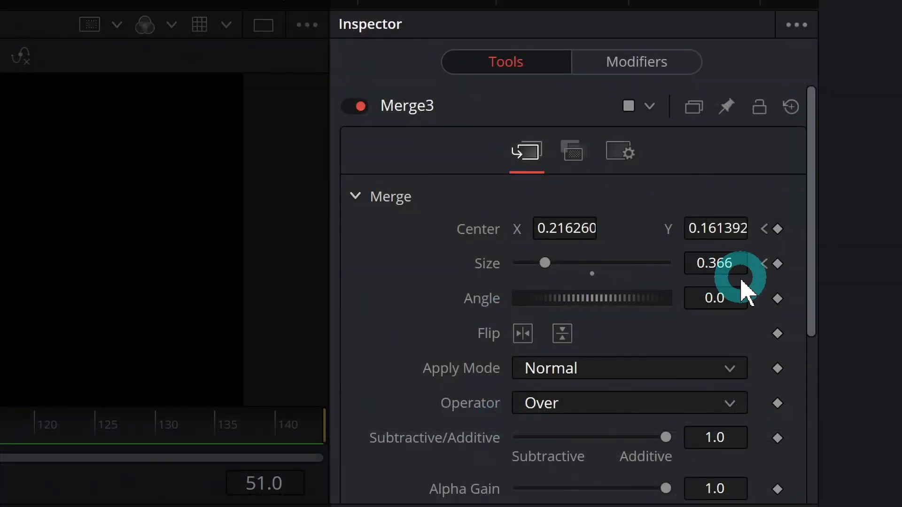
Restore Size to 0.38 at frame 51, then drag in a color corrector node.
left_click(729, 267)
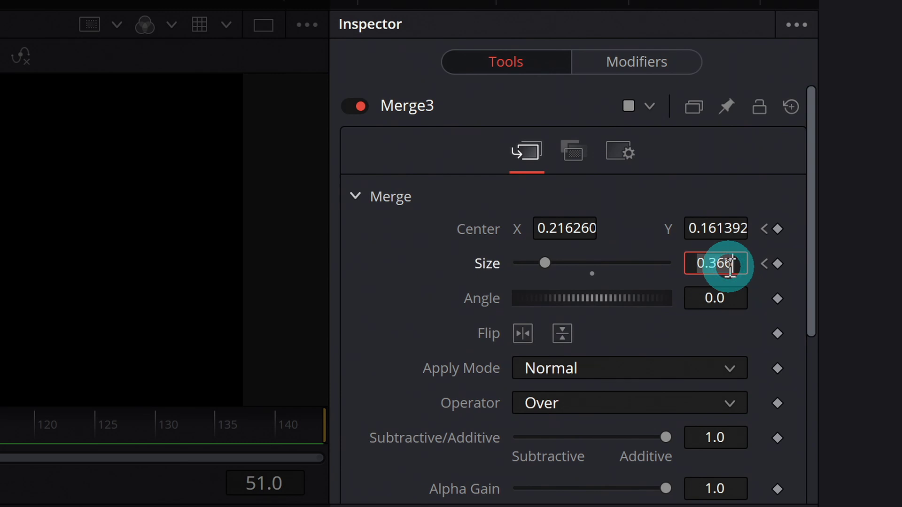
type(".38")
key("Tab")
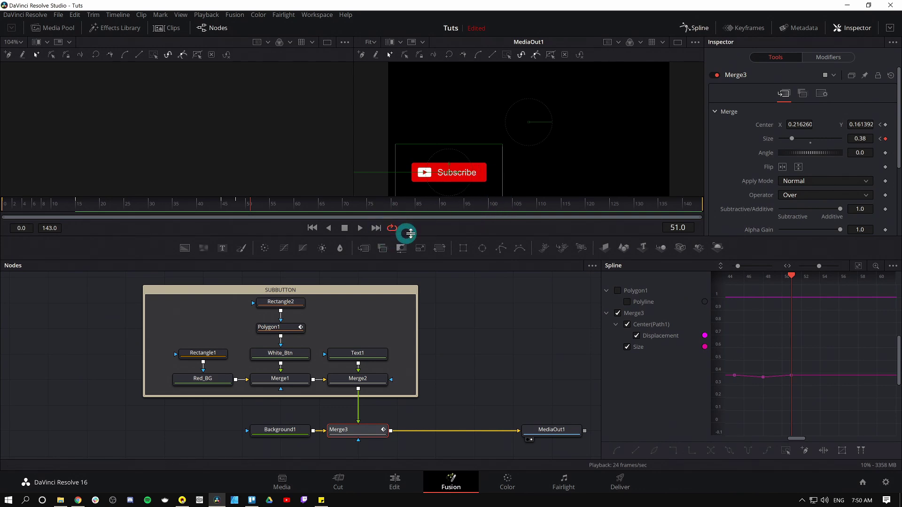
left_click_drag(263, 248, 355, 403)
Insert ColorCorrector1 between Merge2 and Merge3 and hide the curves panel.
left_click(358, 288)
left_click(299, 393)
mouse_move(299, 393)
left_mouse_down()
mouse_move(268, 406)
mouse_move(353, 413)
mouse_move(289, 397)
left_mouse_up()
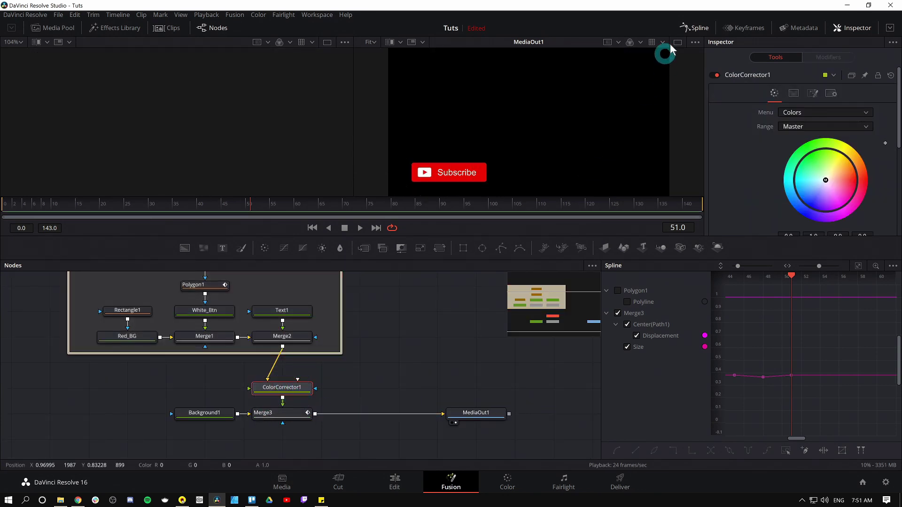
left_click(692, 26)
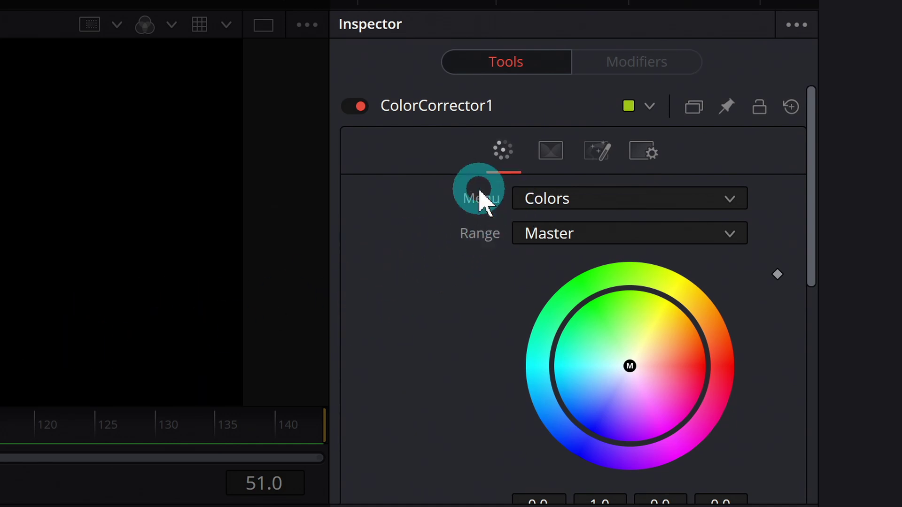
Enable Pre-Divide/Post-Multiply and lower Saturation until the button turns grey.
left_click(594, 151)
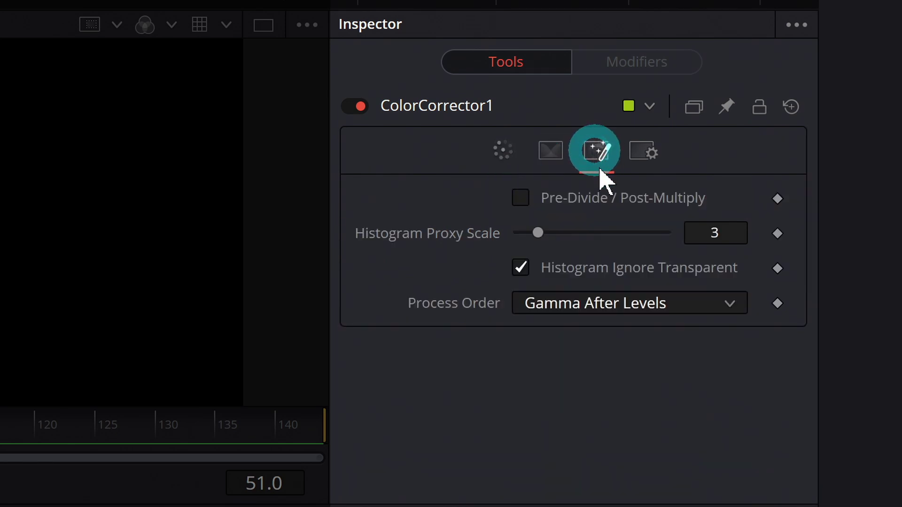
left_click(526, 205)
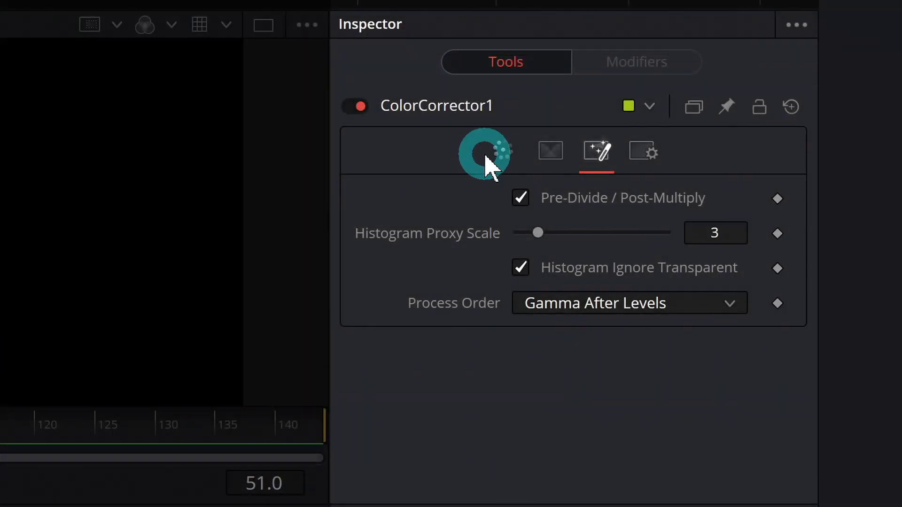
left_click(486, 153)
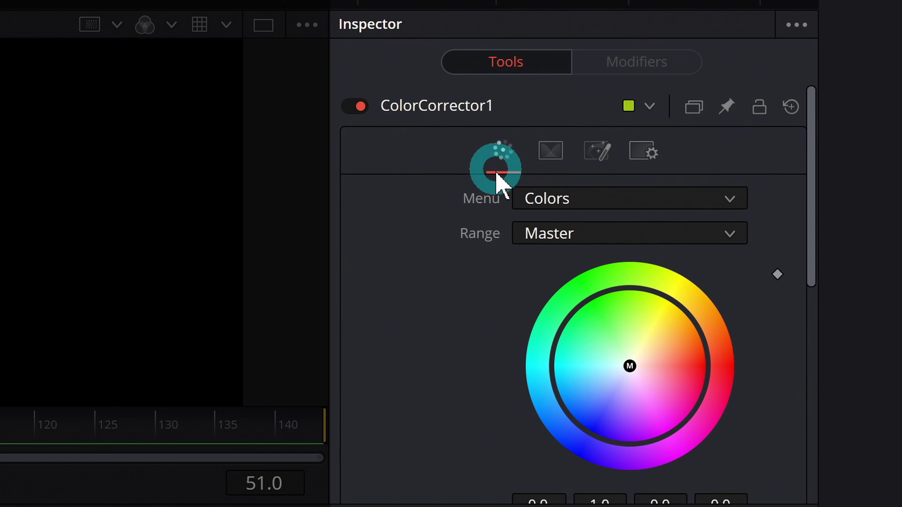
scroll(426, 295, "down", 5)
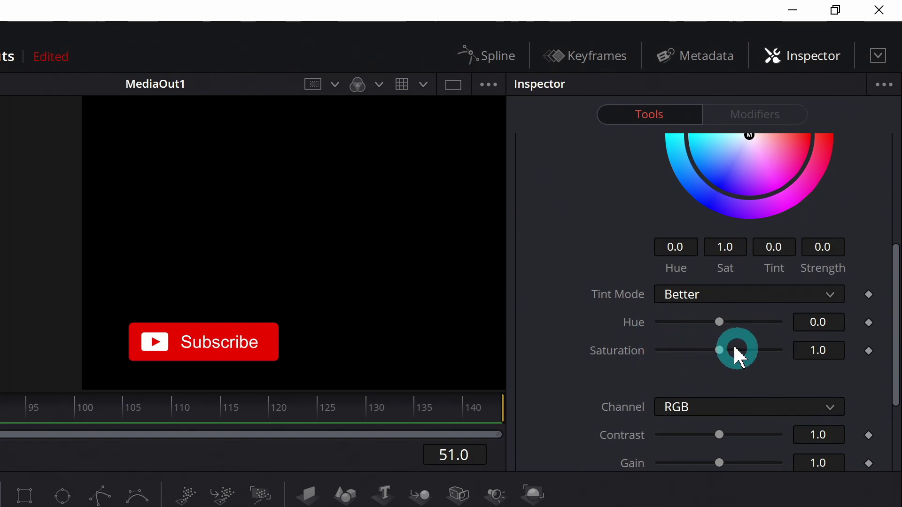
left_click_drag(719, 350, 644, 352)
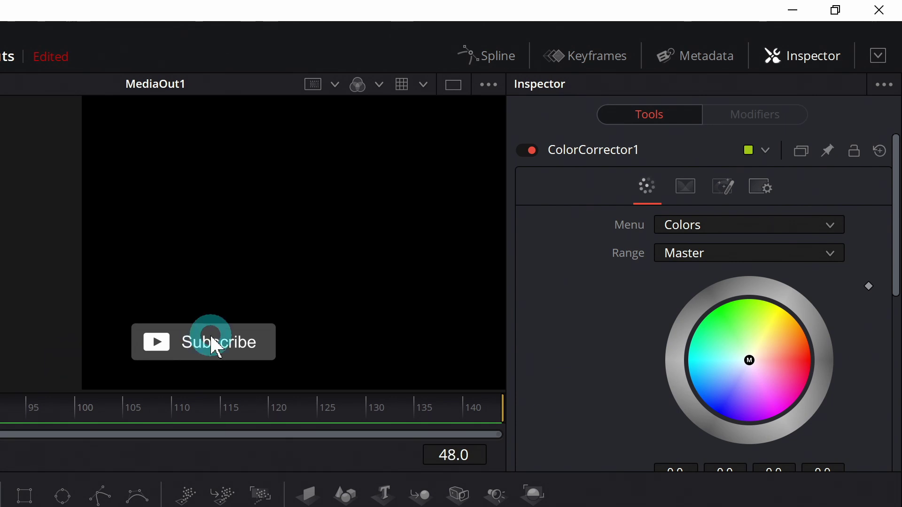
Keyframe ColorCorrector1's Blend at 0.0 on frame 48 and 1.0 on frame 51.
left_click(770, 190)
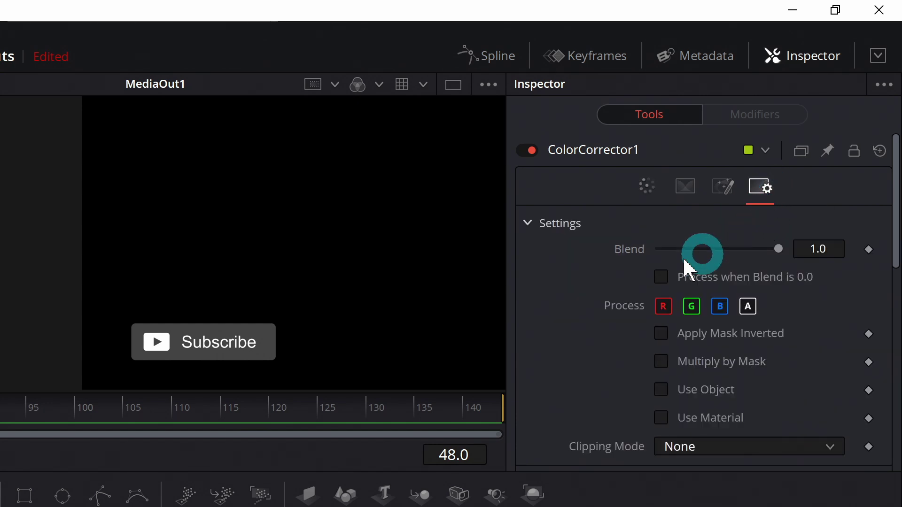
left_click(868, 249)
left_click_drag(782, 245, 254, 321)
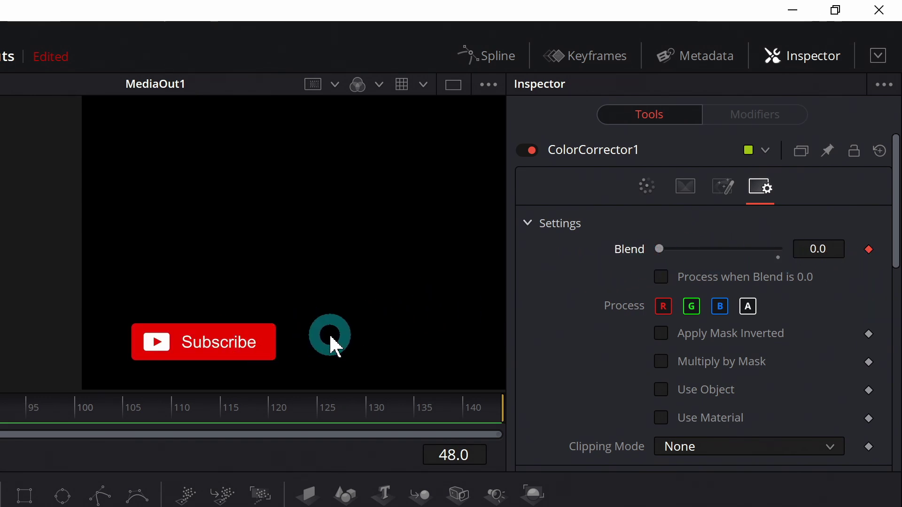
key("Right")
key("Right")
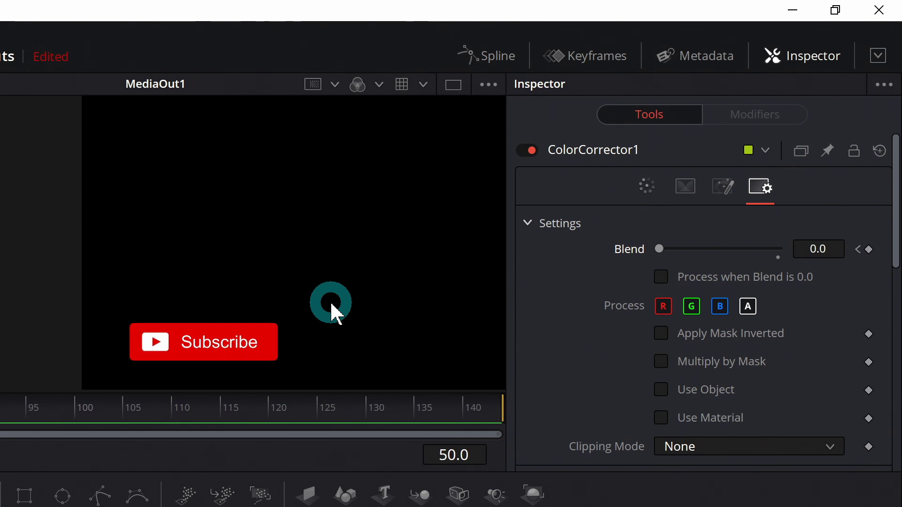
key("Right")
key("Right")
key("Left")
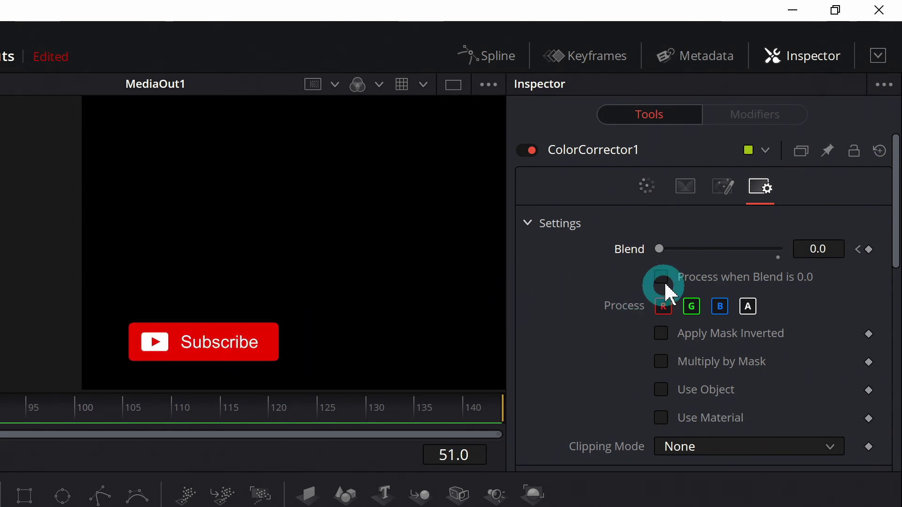
left_click_drag(659, 249, 855, 256)
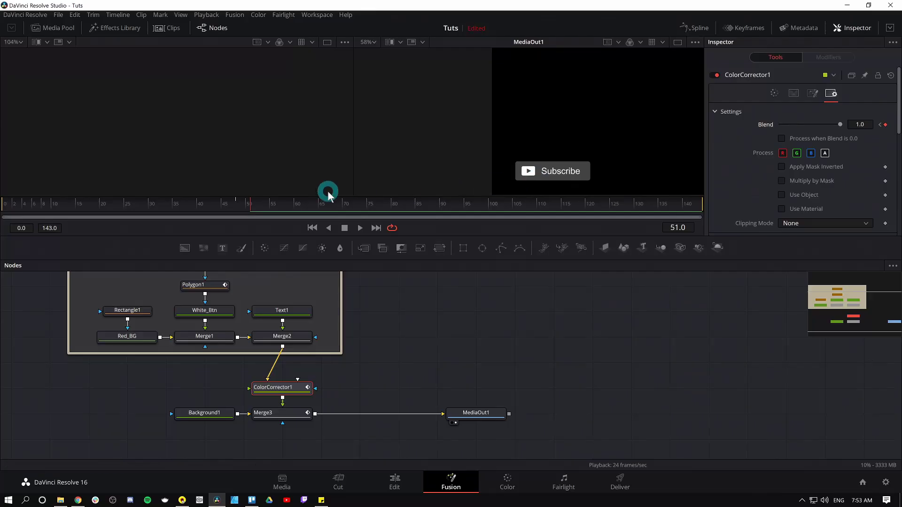
Play the animation from the start to check the red-to-grey change, then select Merge3.
left_click_drag(21, 202, 1, 203)
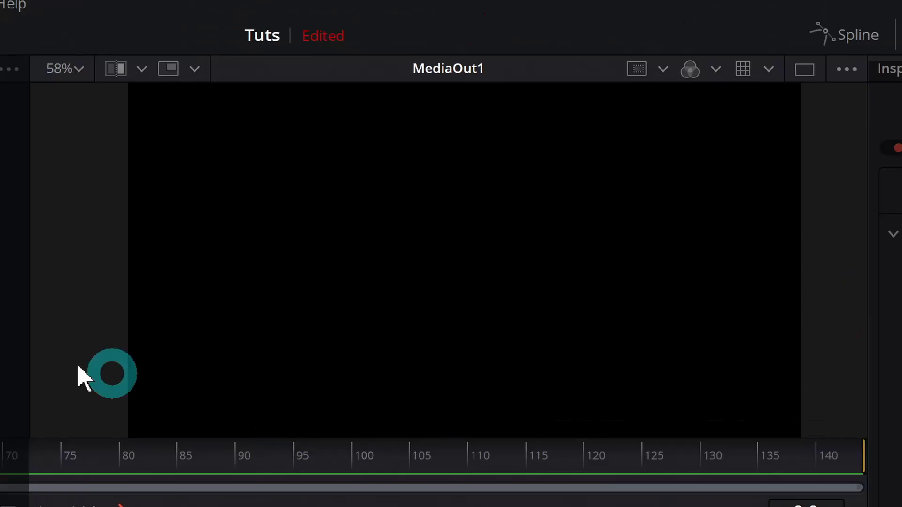
key("space")
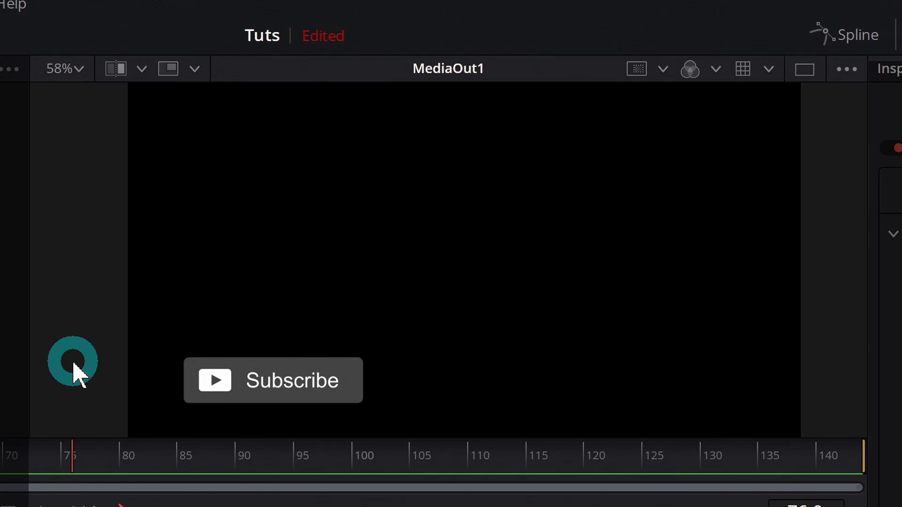
left_click_drag(434, 453, 642, 463)
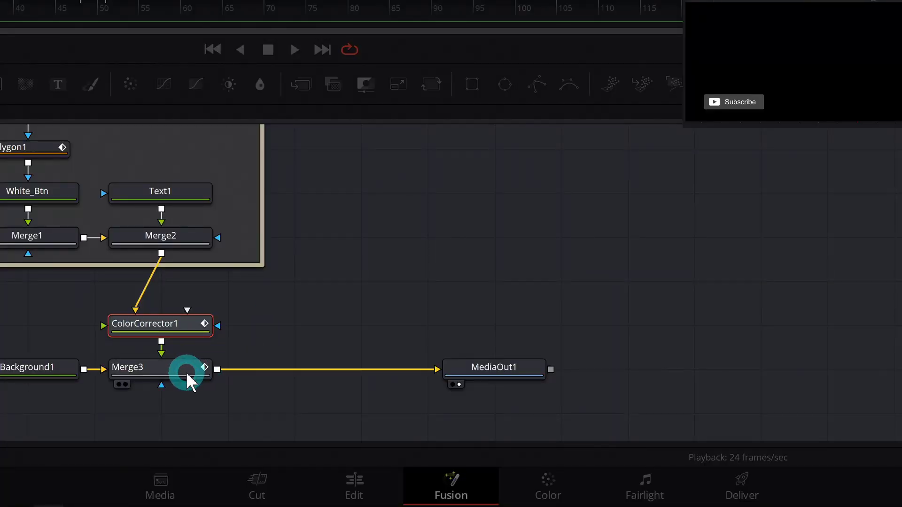
left_click(186, 371)
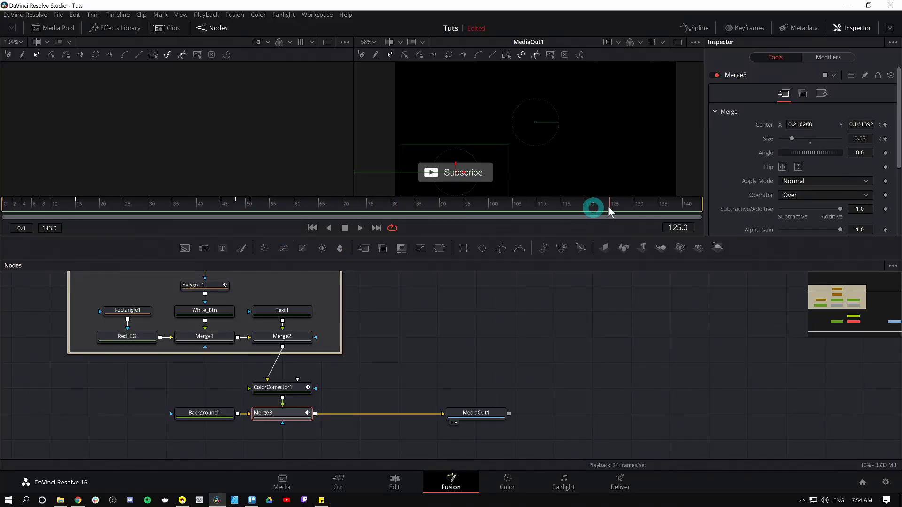
Keyframe Merge3's Center at frame 125, drag the button off-screen left at frame 143, and review the curves.
left_click(885, 125)
left_click_drag(672, 201, 713, 203)
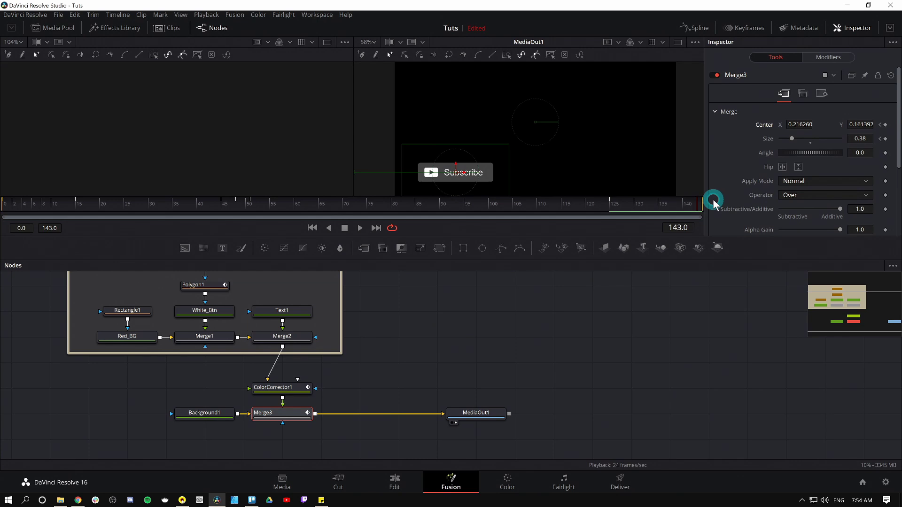
left_click_drag(464, 174, 359, 174)
left_click(694, 29)
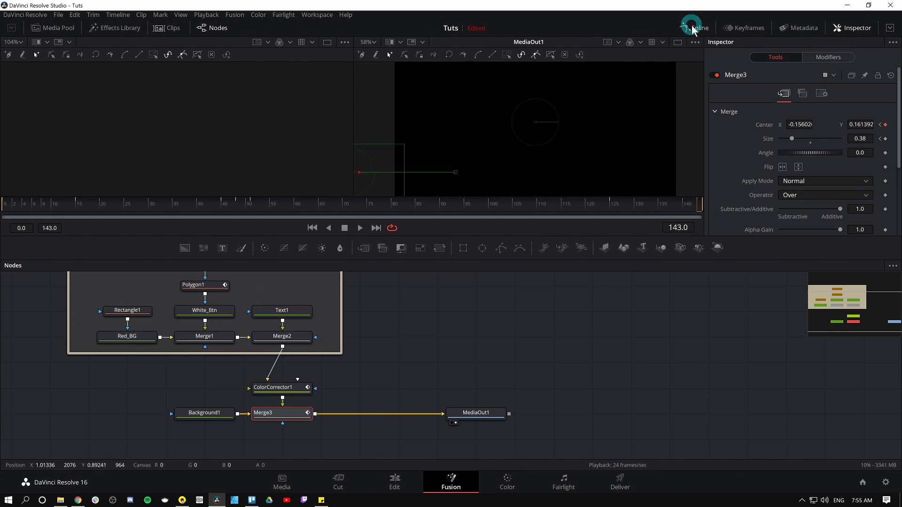
left_click(857, 266)
left_click_drag(734, 294, 869, 380)
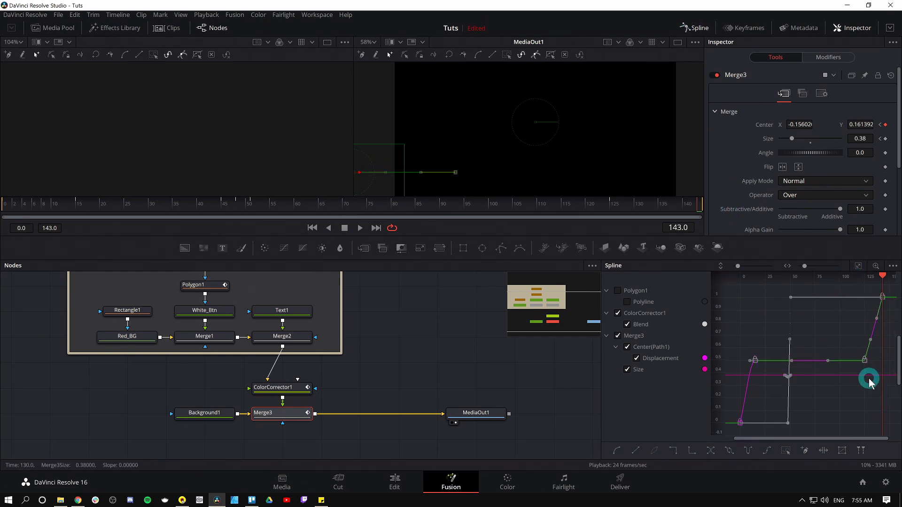
left_click(694, 28)
key("Home")
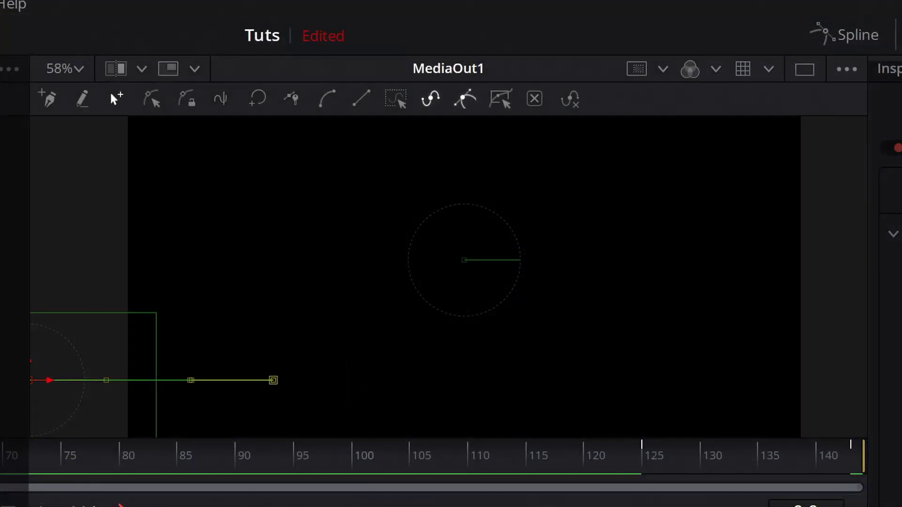
Set Background1's Alpha to 0.0, preview the playback, and select all the button's nodes.
key("space")
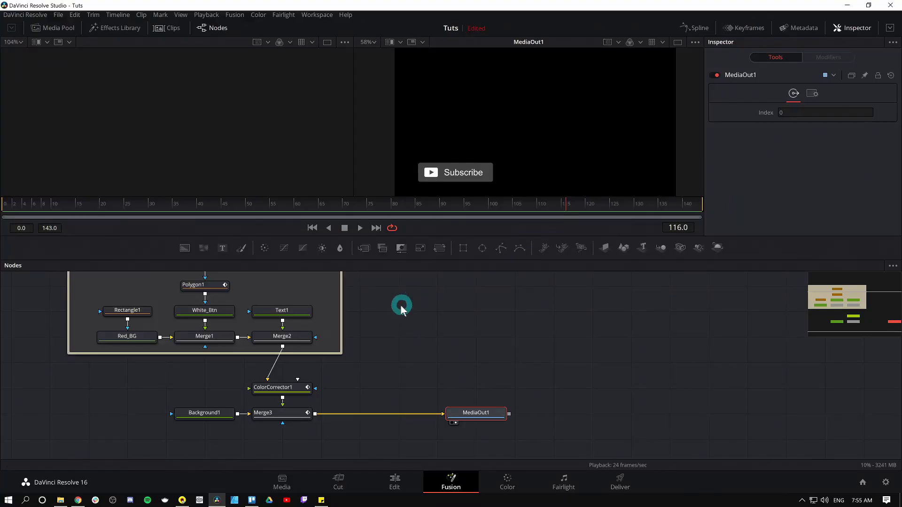
left_click(217, 412)
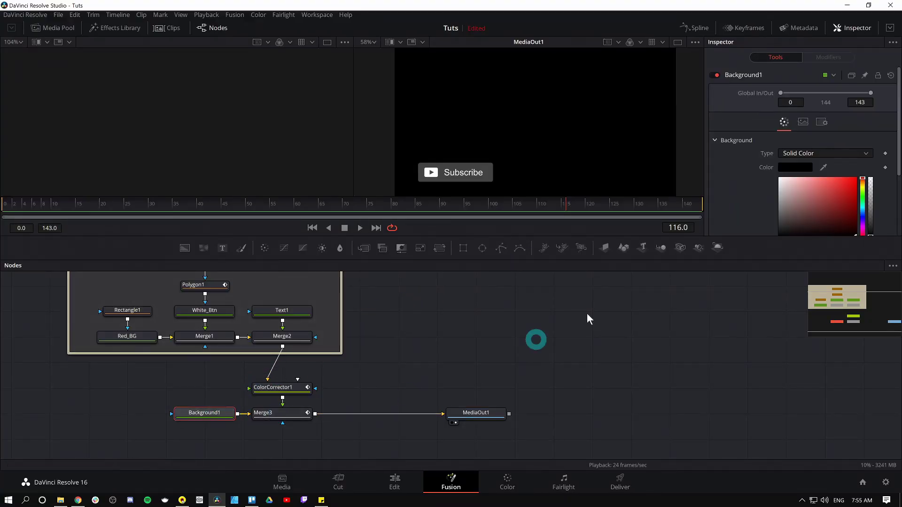
scroll(741, 195, "down", 5)
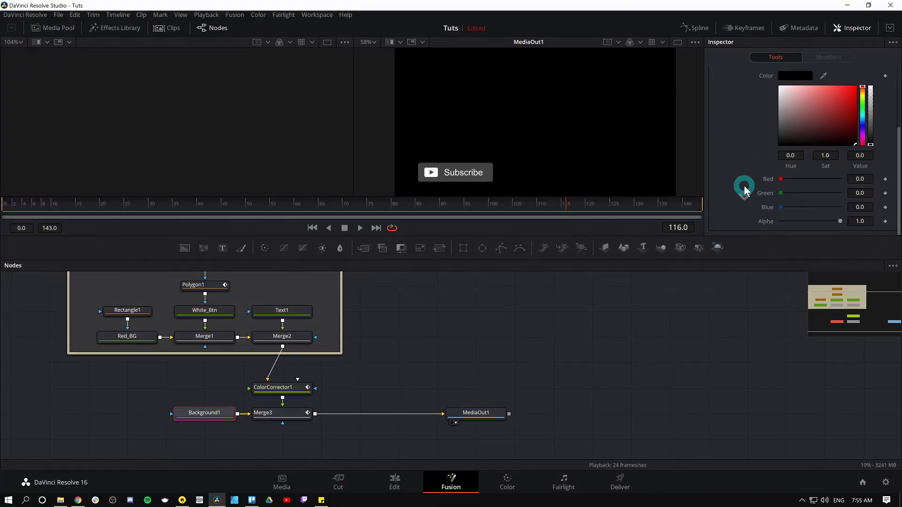
left_click_drag(839, 225, 587, 232)
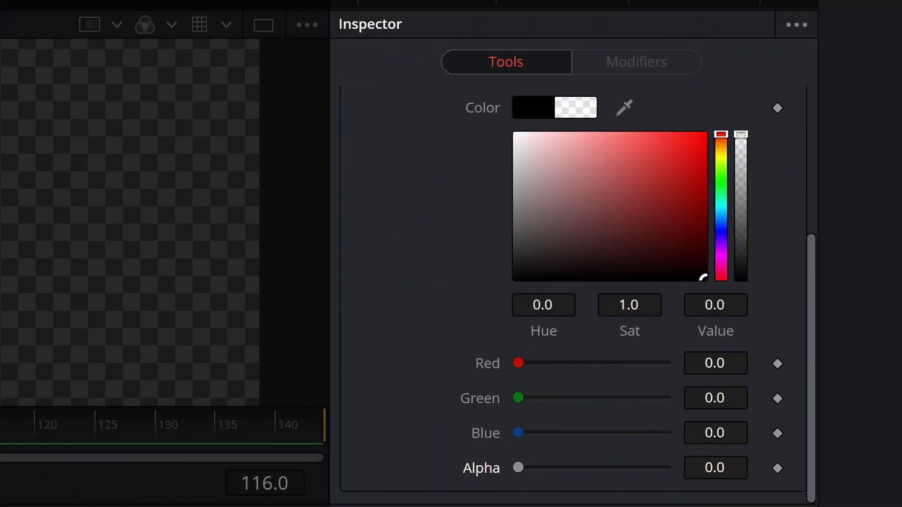
left_click(322, 166)
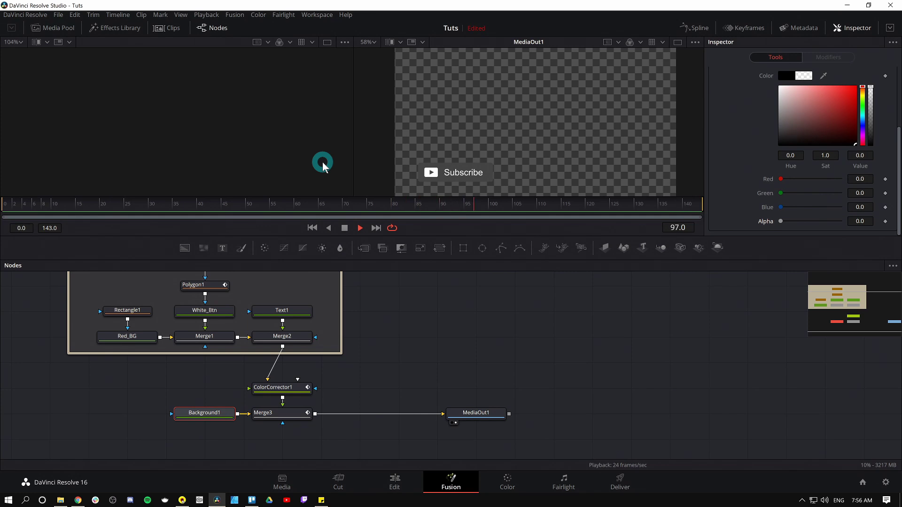
key("space")
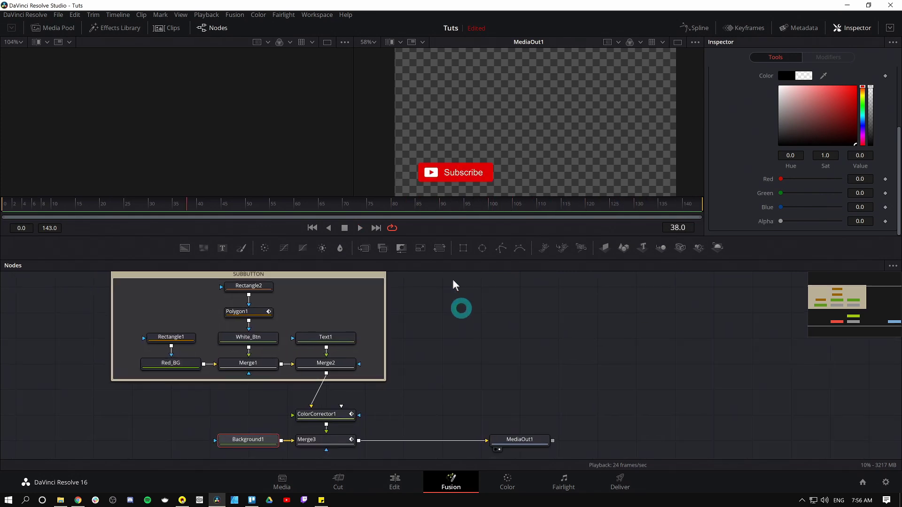
left_click_drag(72, 238, 528, 418)
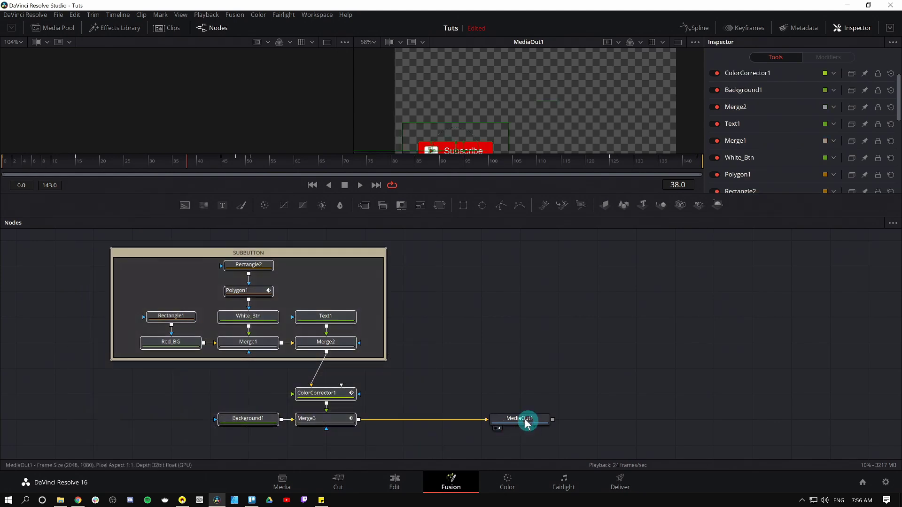
Create a new macro from the selected nodes with Macro > Create Macro.
right_click(346, 316)
mouse_move(397, 162)
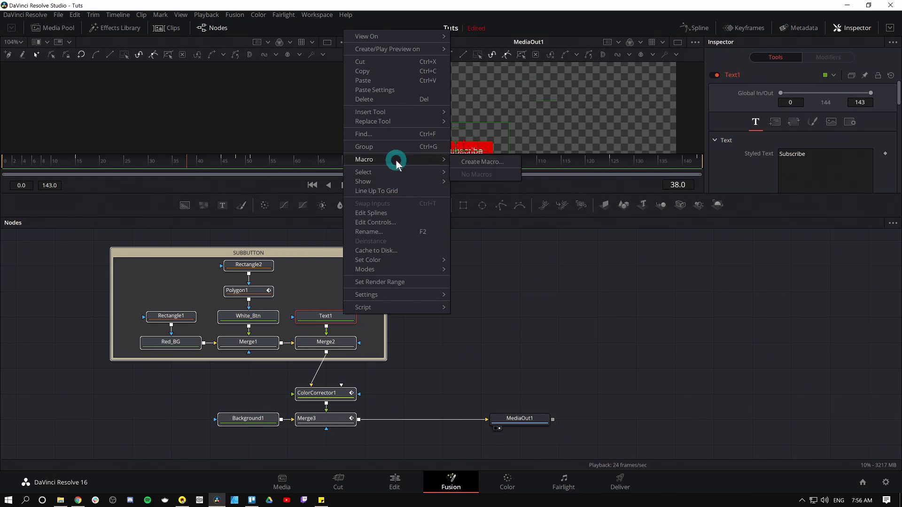
left_click(496, 163)
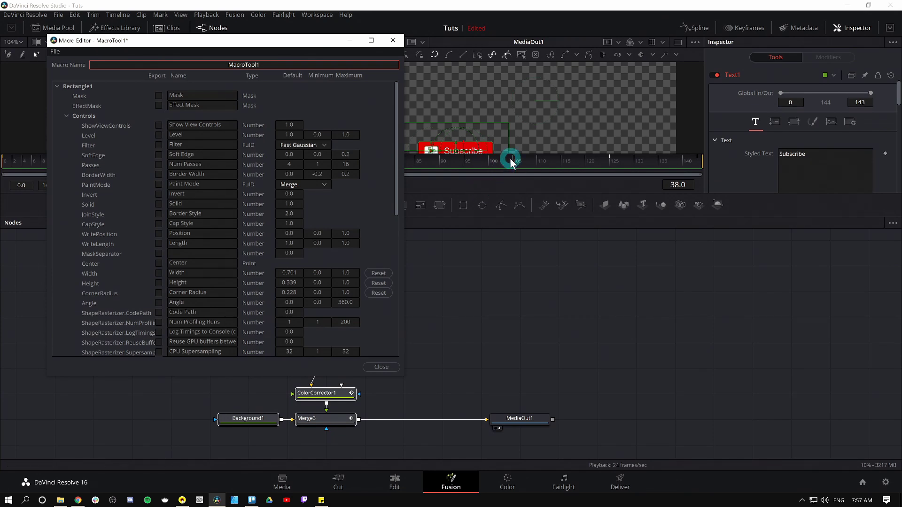
Name the macro Sub_Button, close the editor, and save the .setting file with '_p' added to its name.
double_click(271, 67)
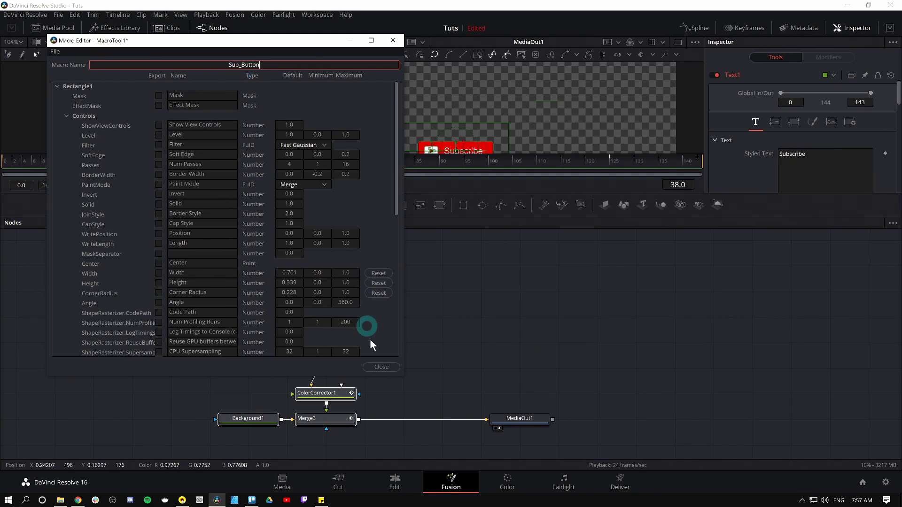
left_click(382, 367)
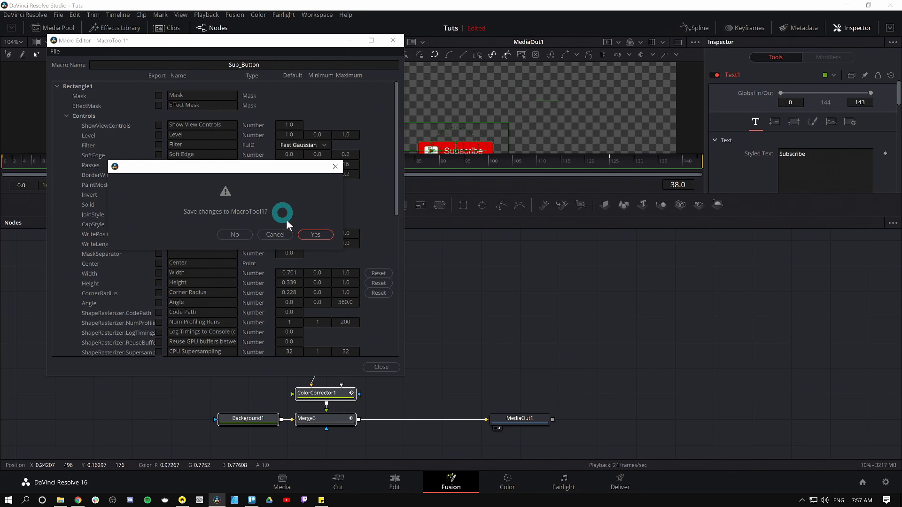
left_click(315, 234)
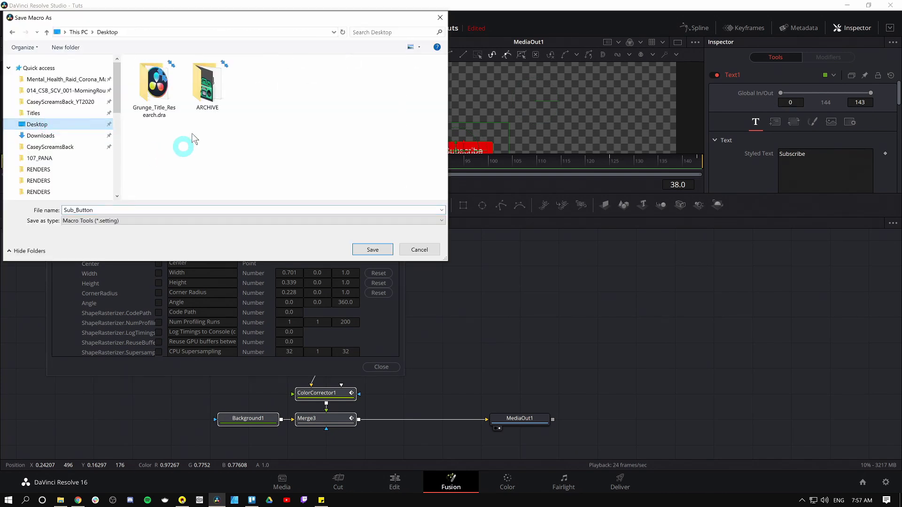
double_click(133, 208)
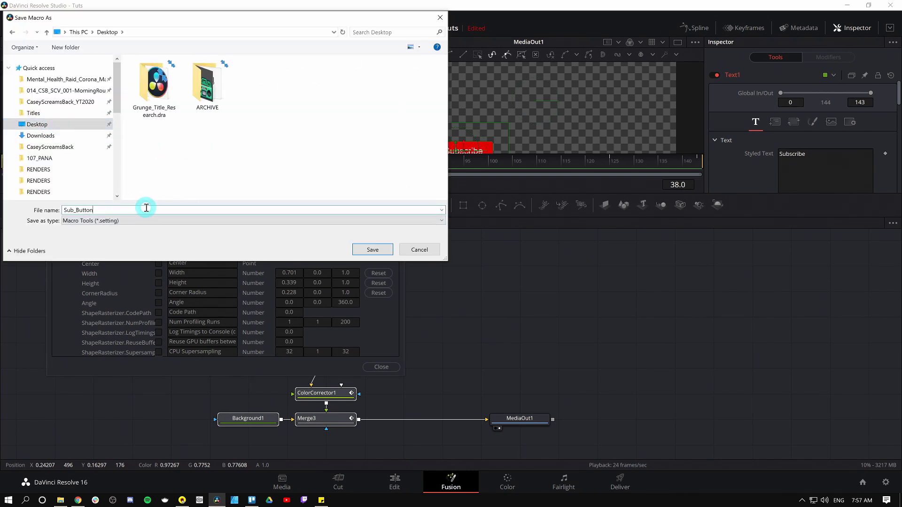
type("_p")
key("Return")
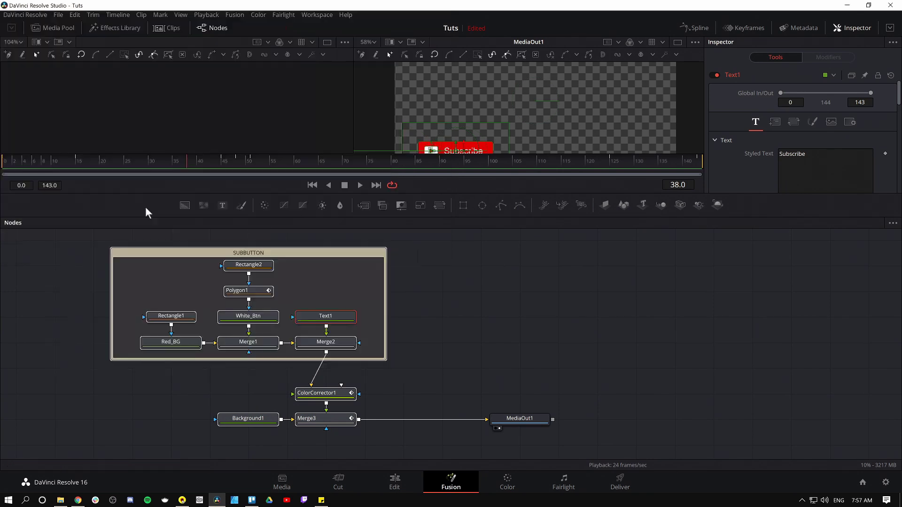
Clear the node-graph selection and save the project with File > Save Project.
left_click(446, 275)
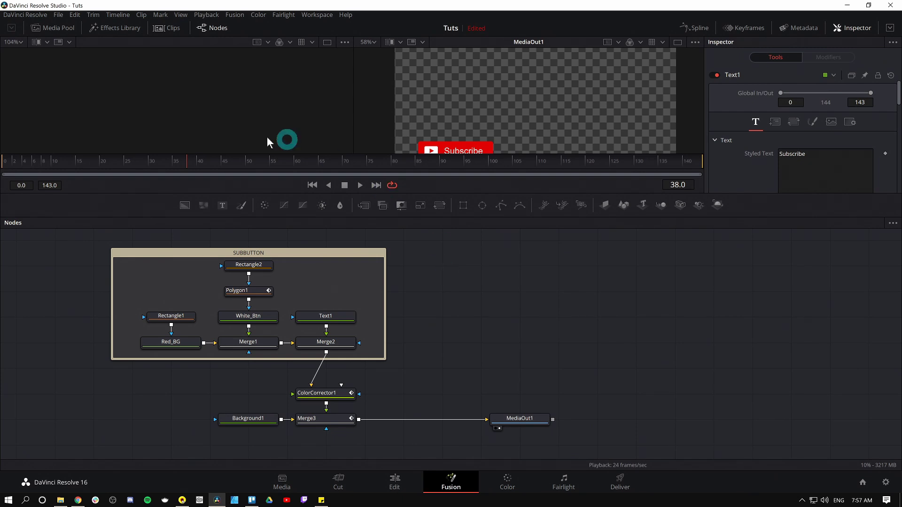
left_click(59, 15)
left_click(80, 67)
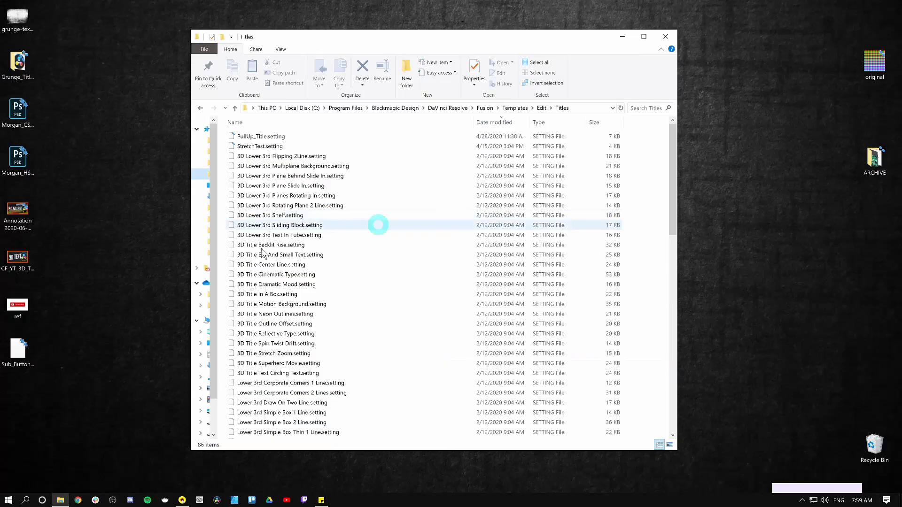
Move Sub_Button_Popup.setting from the desktop into Fusion\Templates\Edit\Titles with admin permission, then close Explorer.
left_click_drag(17, 351, 121, 251)
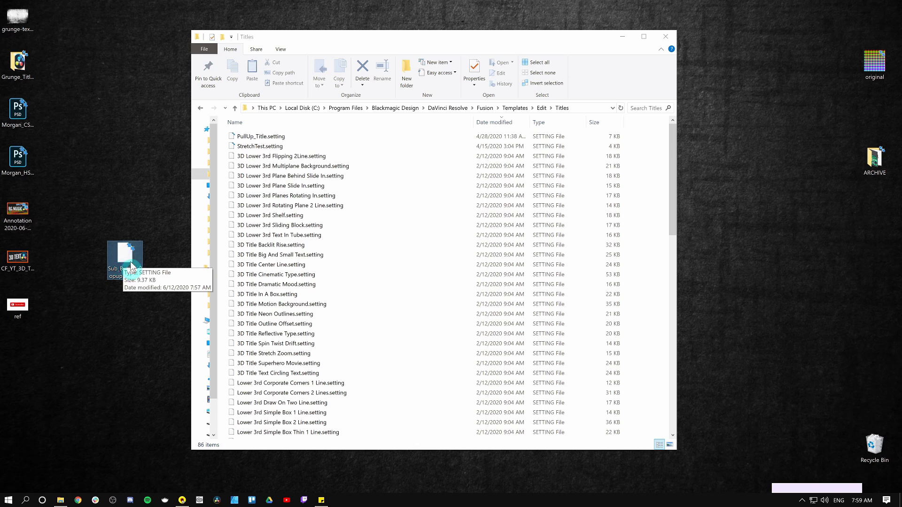
left_click_drag(130, 264, 400, 192)
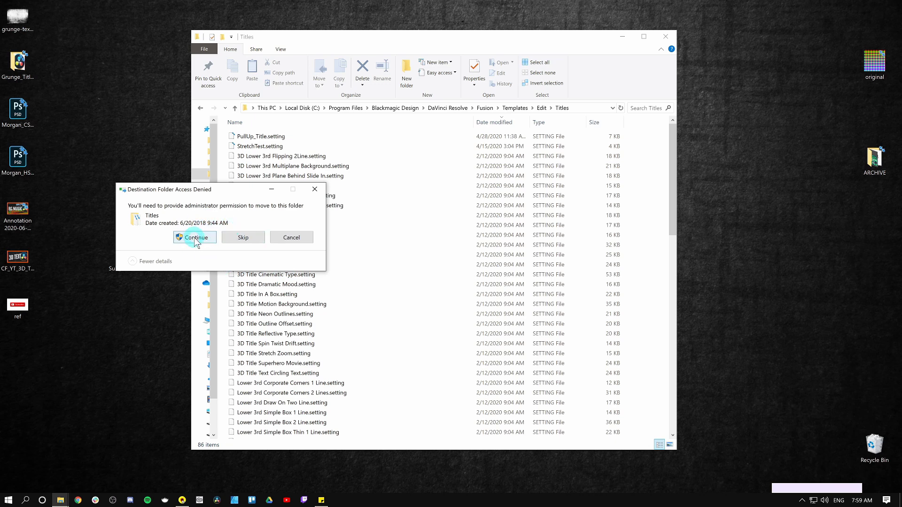
left_click(195, 238)
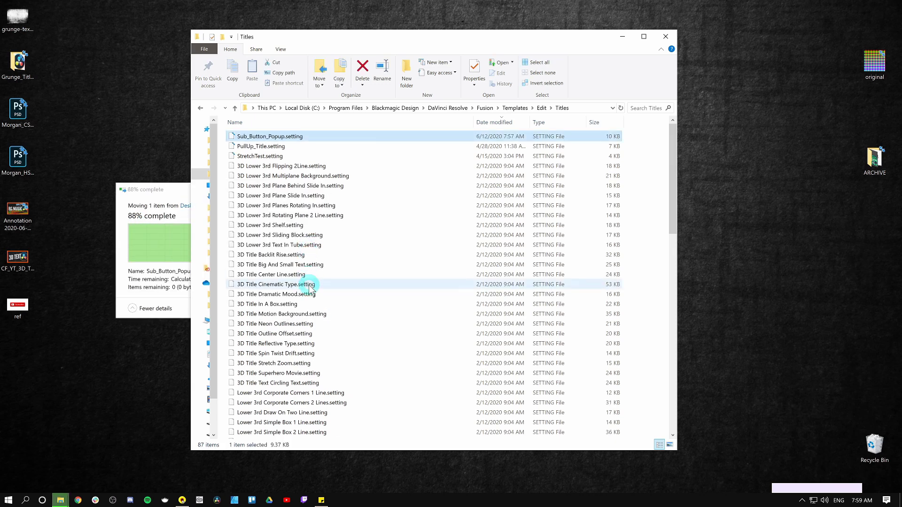
left_click(666, 36)
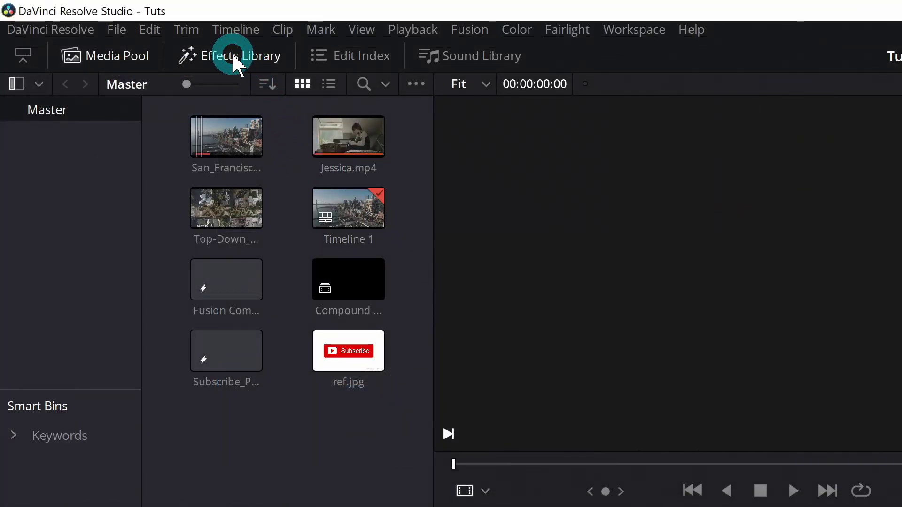
Place the Sub_Button_Popup title from the Effects Library's Titles on track V2 and preview it.
left_click(234, 56)
left_click(63, 132)
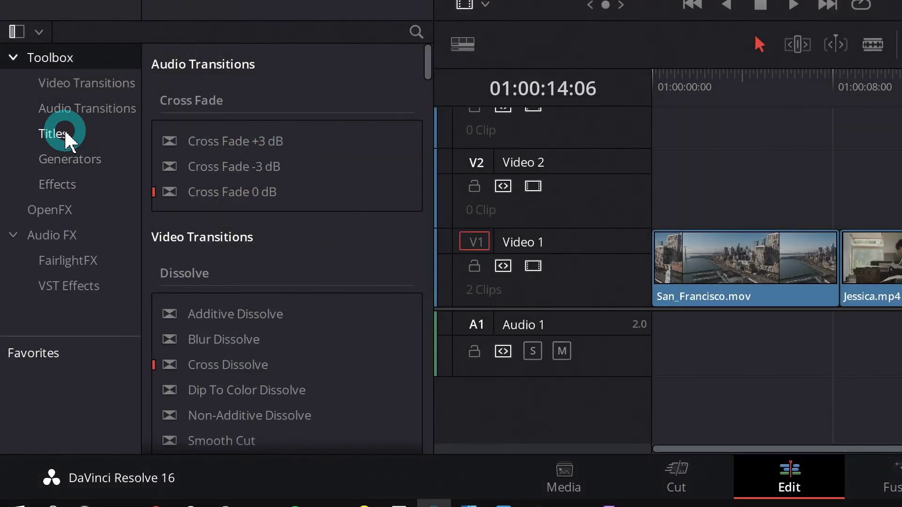
scroll(271, 200, "down", 10)
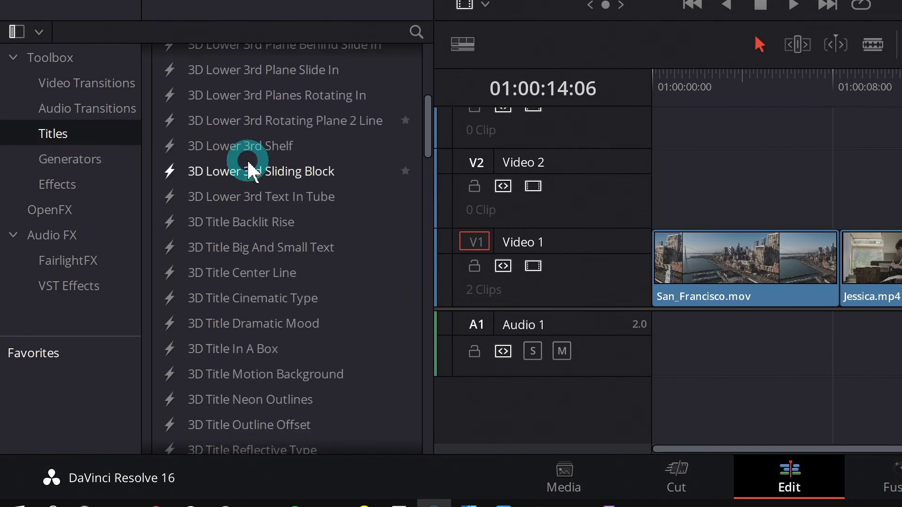
scroll(249, 171, "down", 10)
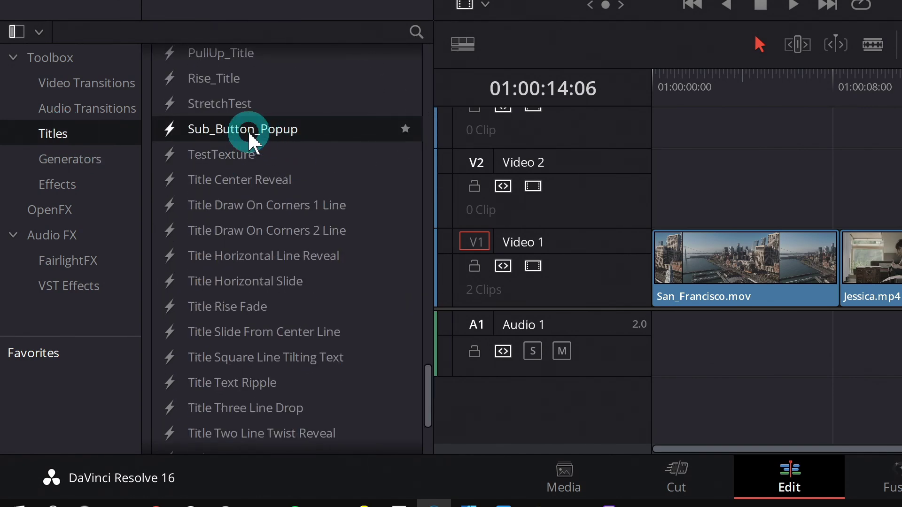
left_click_drag(240, 133, 833, 195)
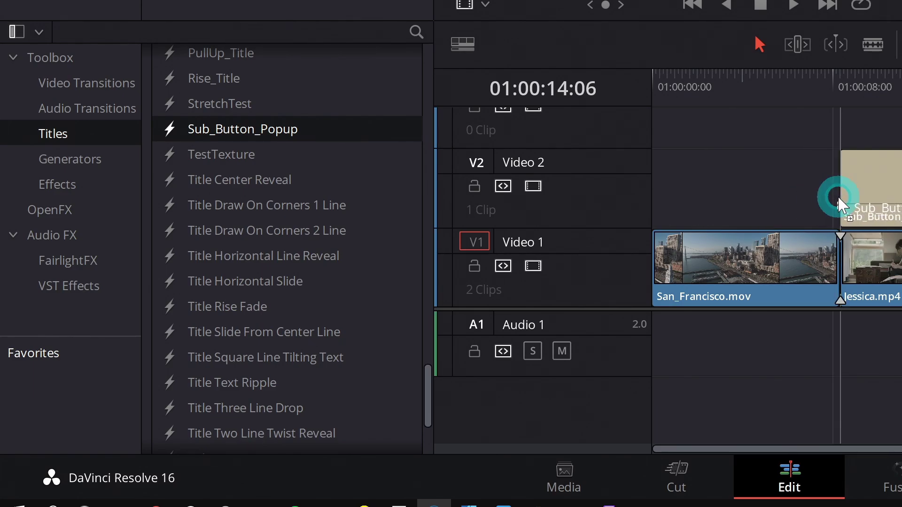
key("space")
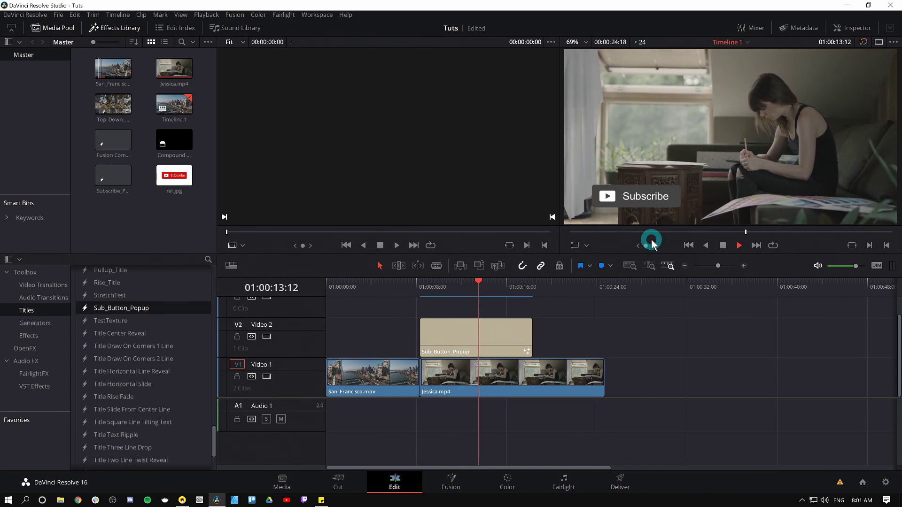
key("space")
Trim the title clip's end shorter and scrub the playhead to 01:00:13:07 to check the popup.
left_click_drag(532, 335, 496, 331)
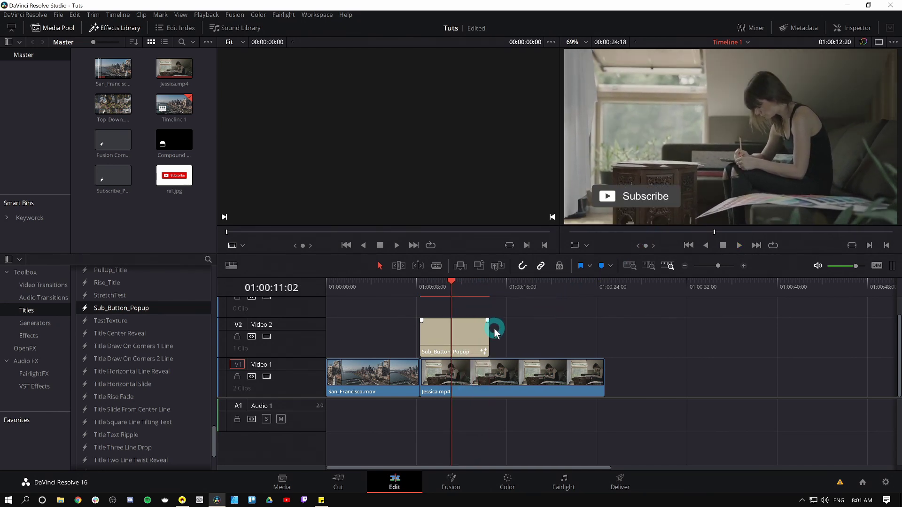
mouse_move(430, 291)
left_mouse_down()
mouse_move(459, 305)
mouse_move(422, 286)
left_mouse_up()
key("Down")
left_click_drag(490, 286, 477, 284)
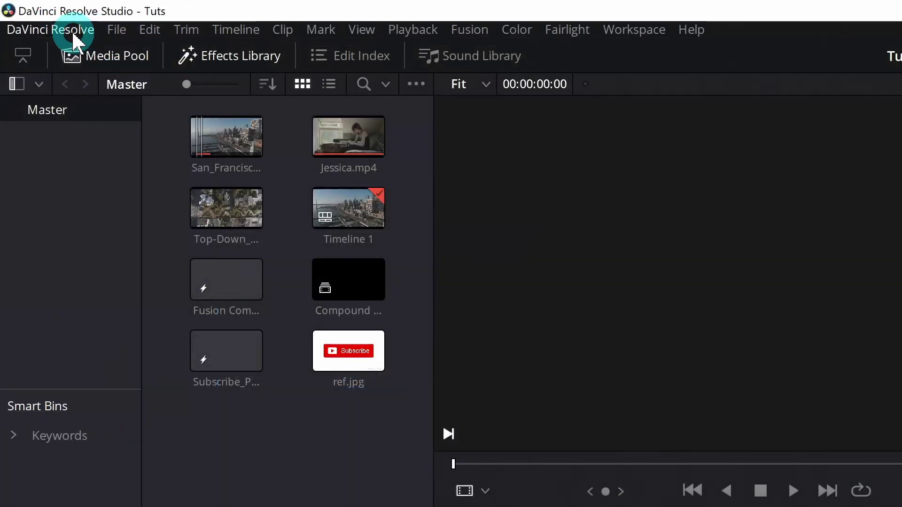
Save the Standard generator duration in User > Editing preferences, then lengthen the Sub_Button_Popup clip and review it.
left_click(33, 14)
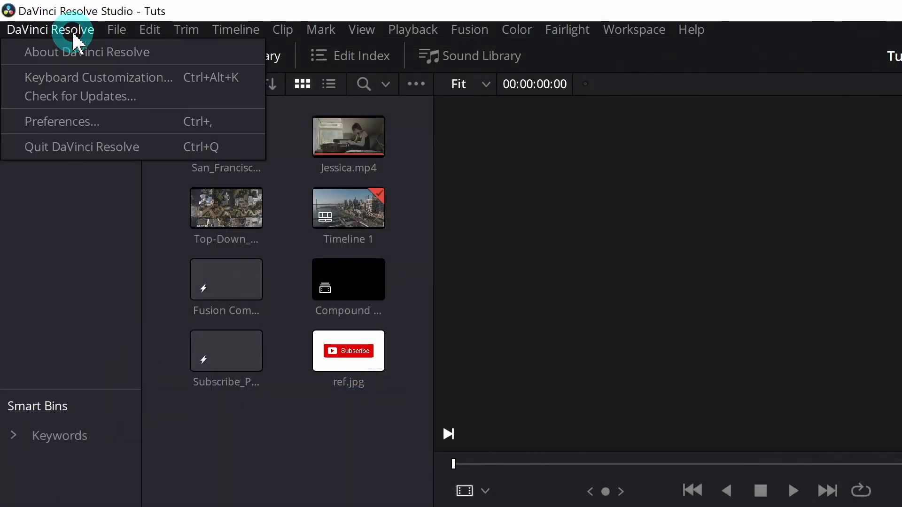
left_click(114, 121)
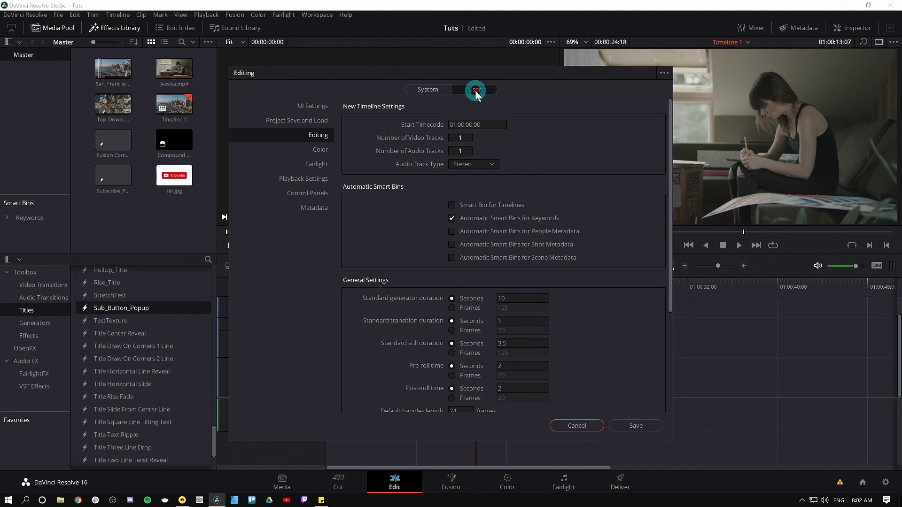
scroll(444, 271, "down", 1)
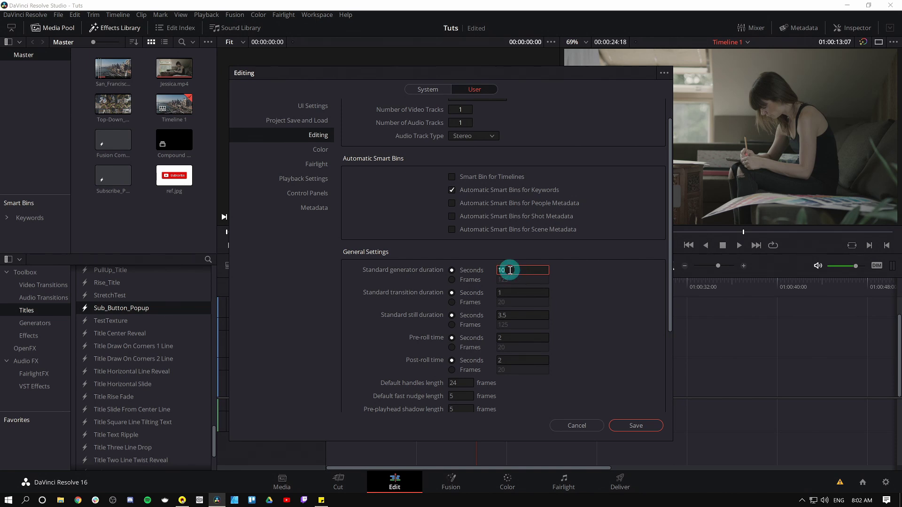
left_click(632, 426)
left_click(264, 218)
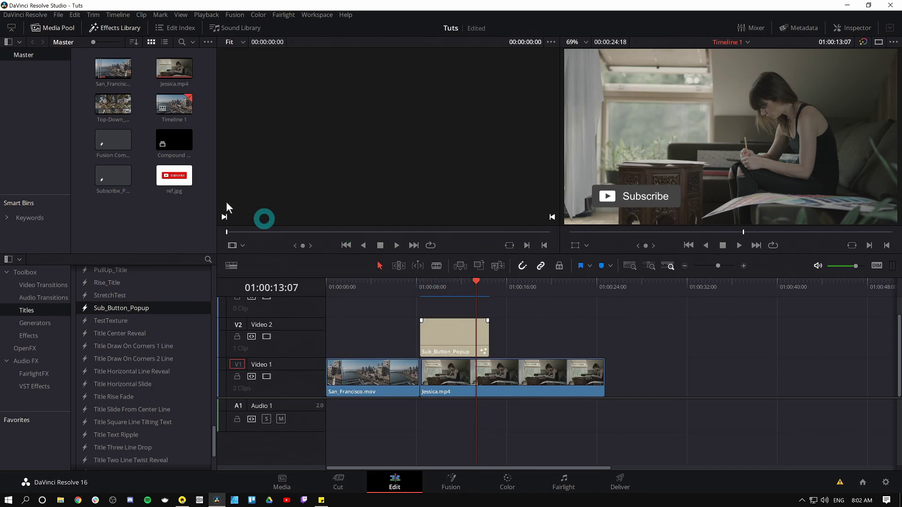
key("ctrl+z")
left_click_drag(464, 290, 489, 290)
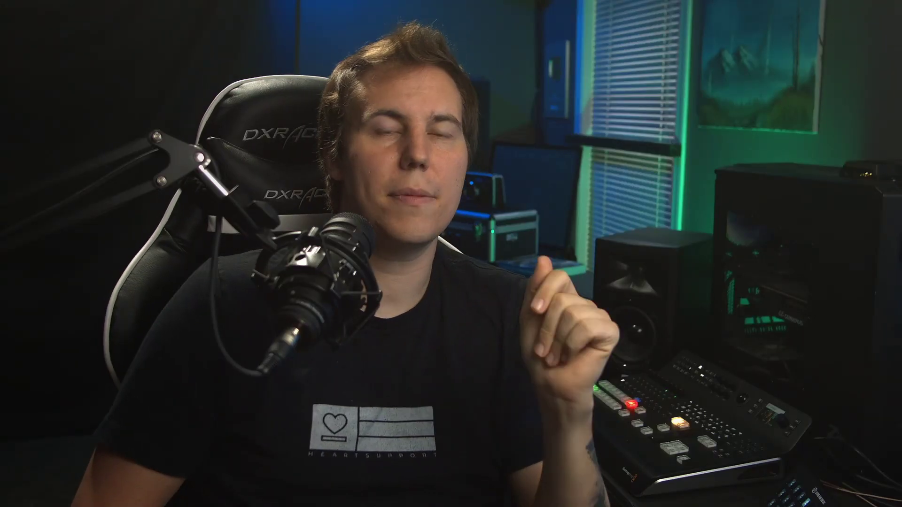